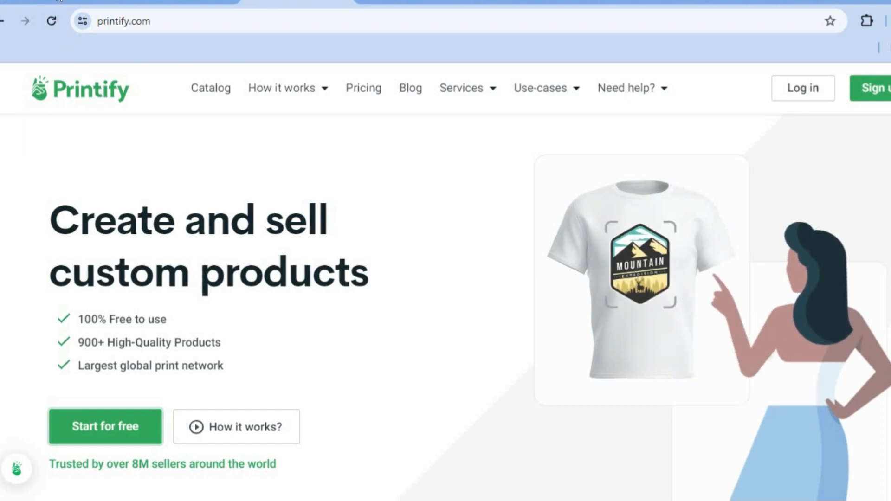
Switch to Wix and create a new Online Store site on Wix Editor, set up without AI
click(60, 2)
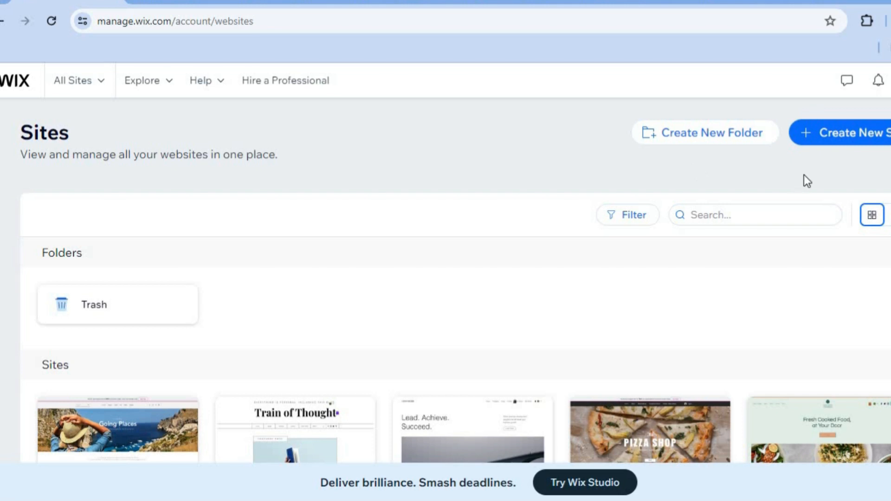
click(829, 141)
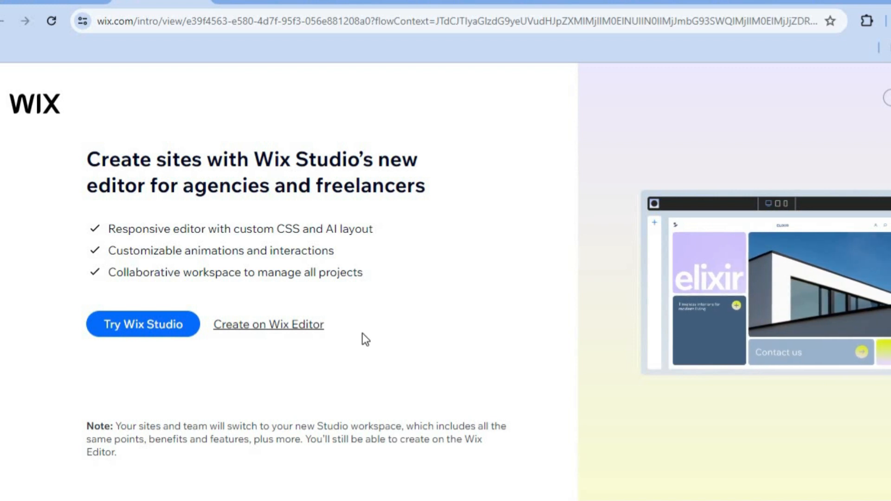
click(281, 327)
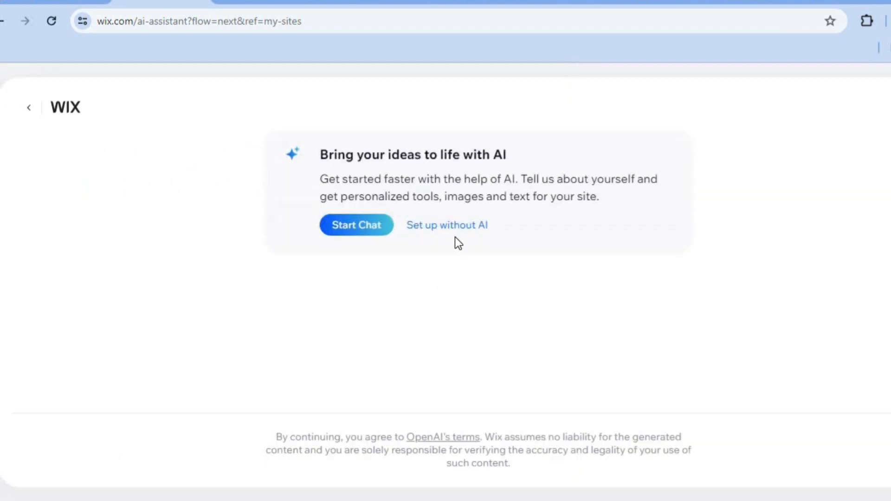
click(455, 226)
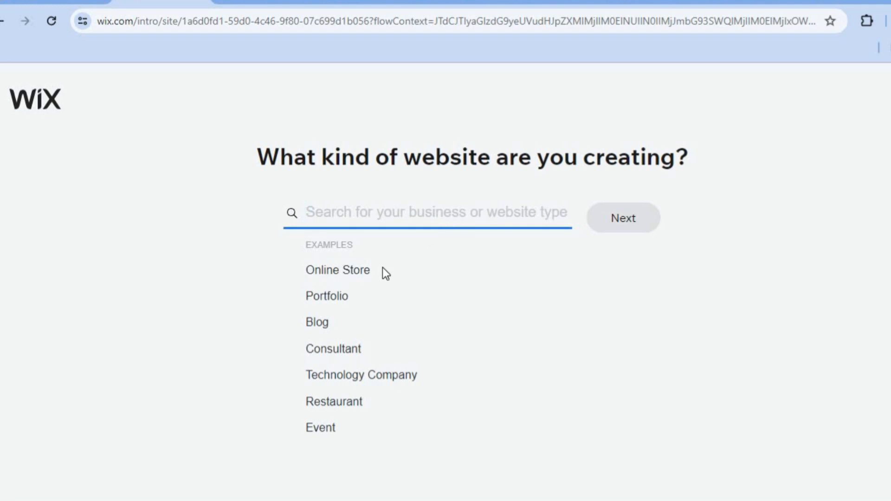
click(358, 274)
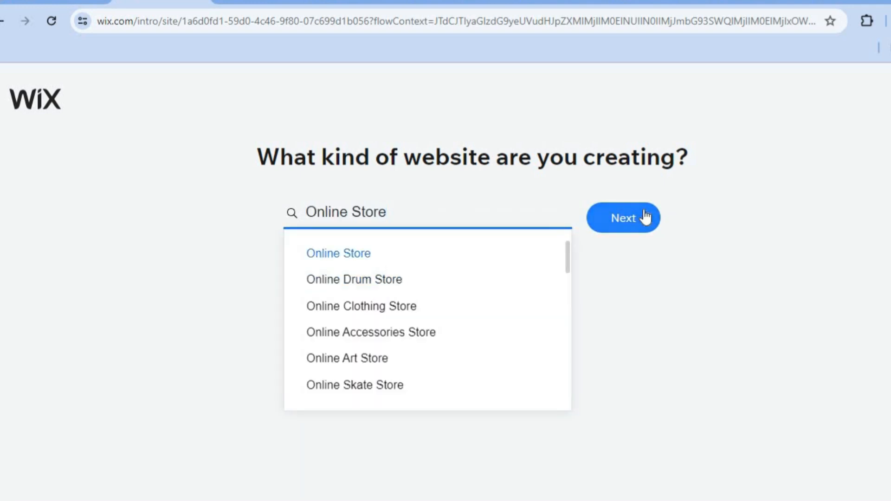
click(645, 217)
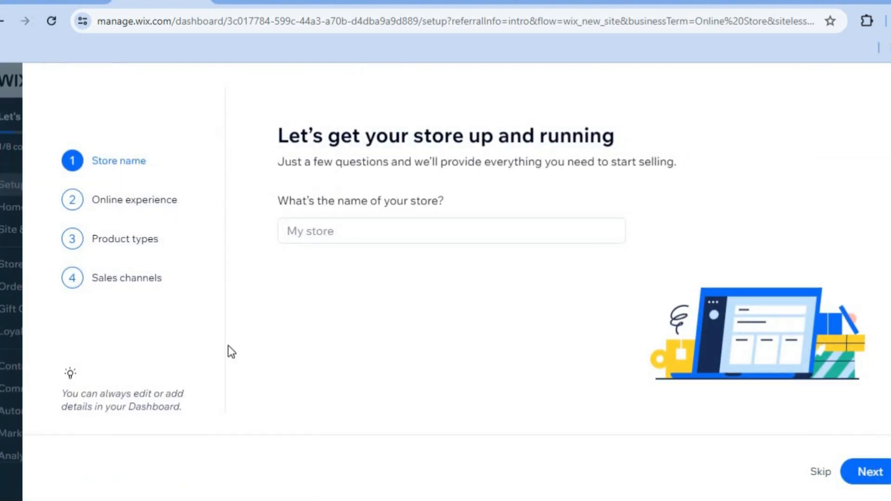
Name the store "test clothing" and continue to the online experience question
click(333, 232)
text(t)
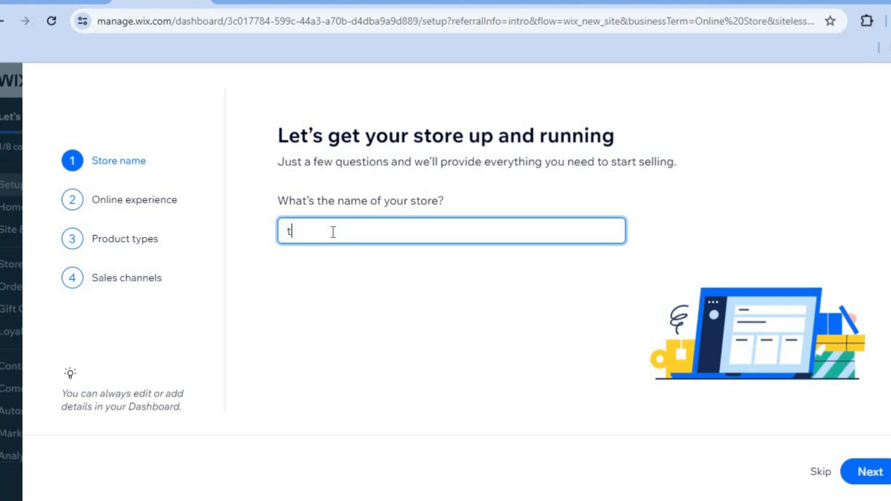
text(est clothing)
click(879, 471)
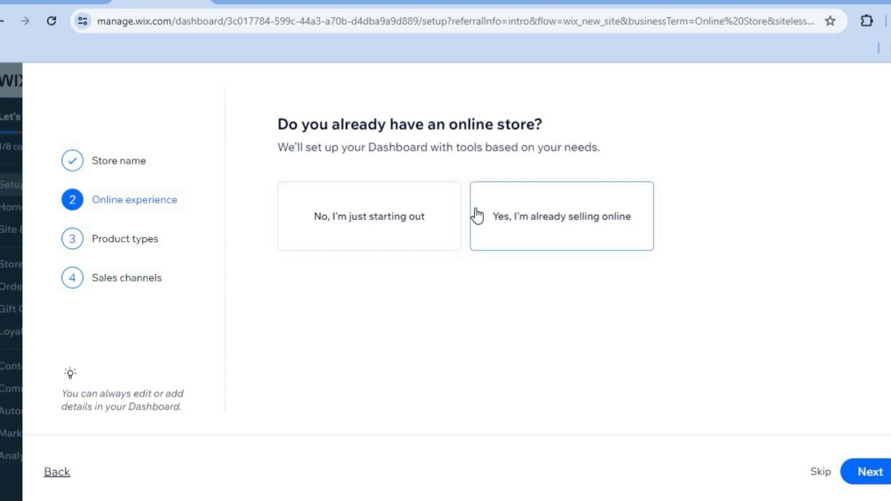
Finish the store questionnaire as just starting out with print-on-demand products and the Online store channel, and continue to the dashboard
click(409, 224)
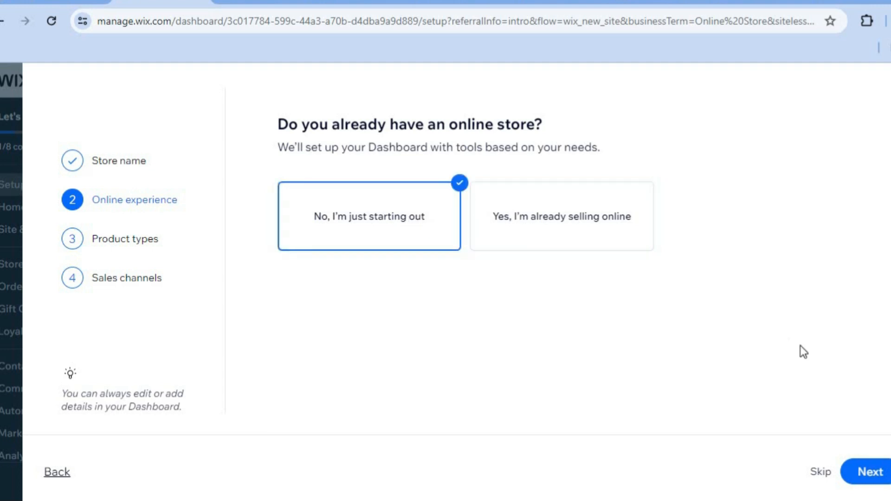
click(872, 476)
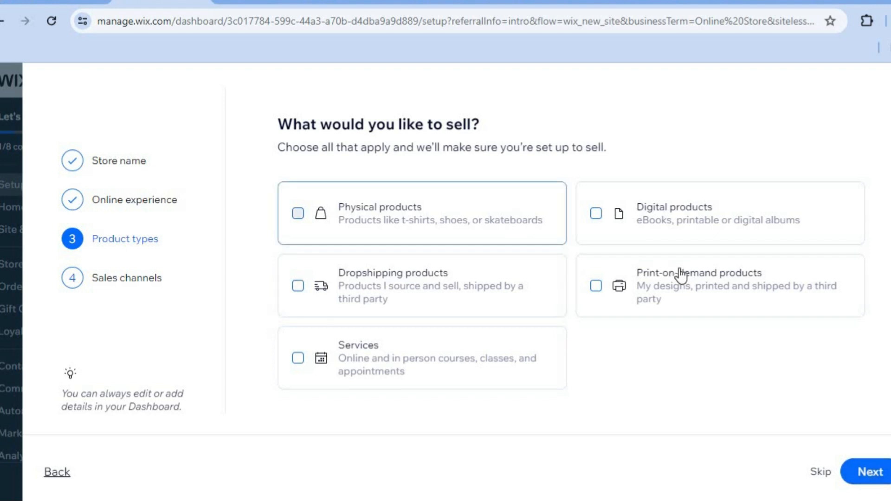
click(695, 297)
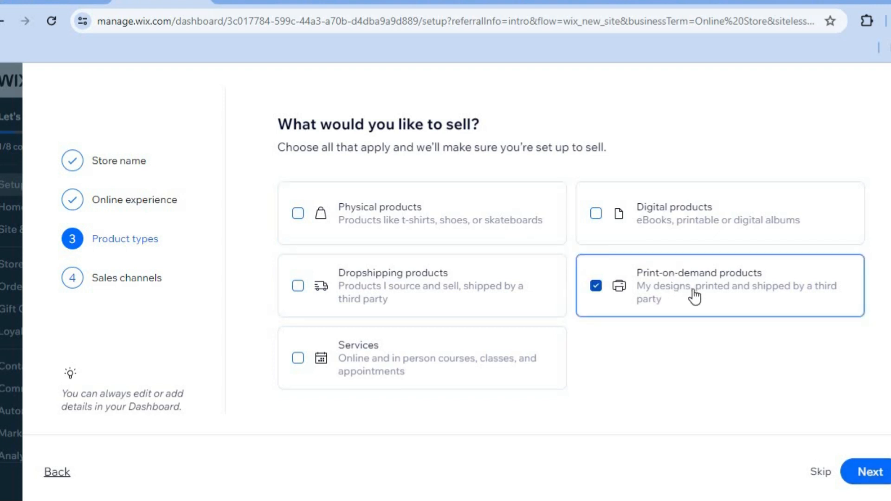
click(872, 473)
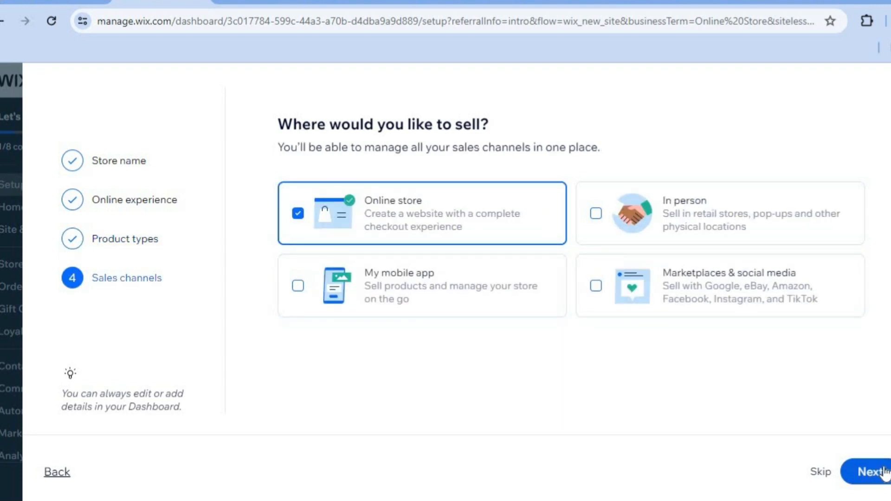
click(883, 472)
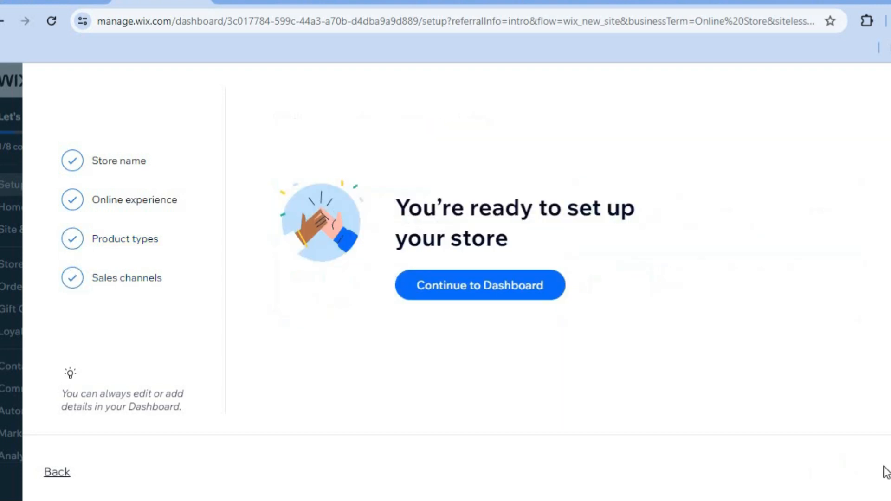
click(472, 280)
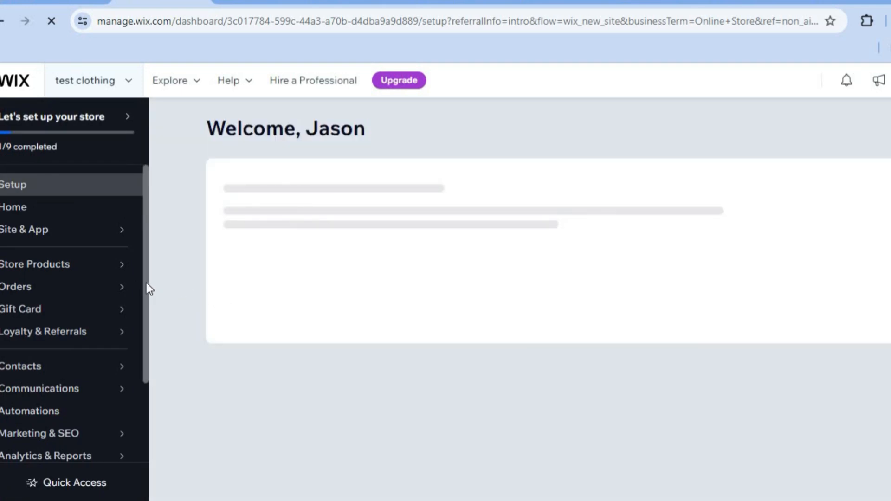
Open the App Market from the store's dashboard
scroll(146, 302, down, 3)
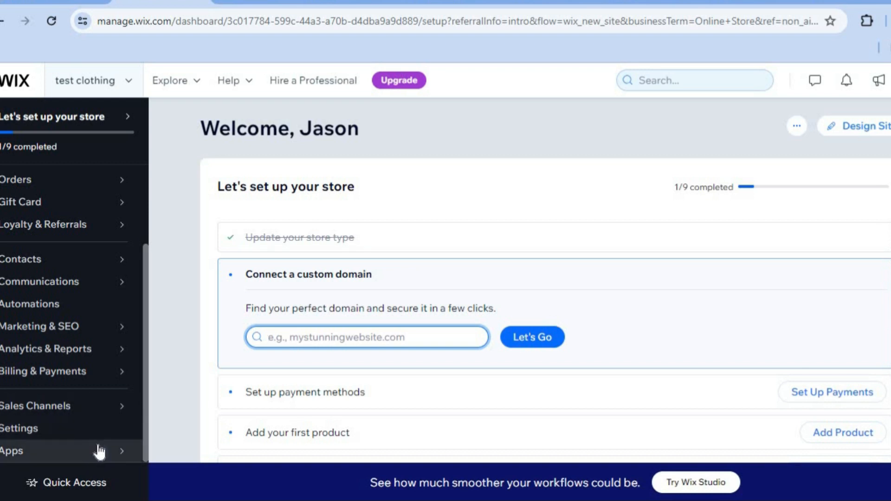
mouse_move(95, 455)
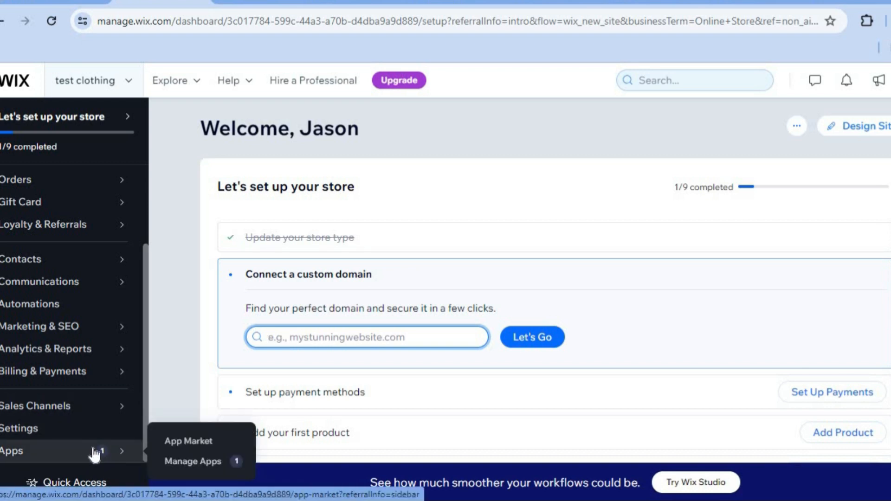
click(188, 446)
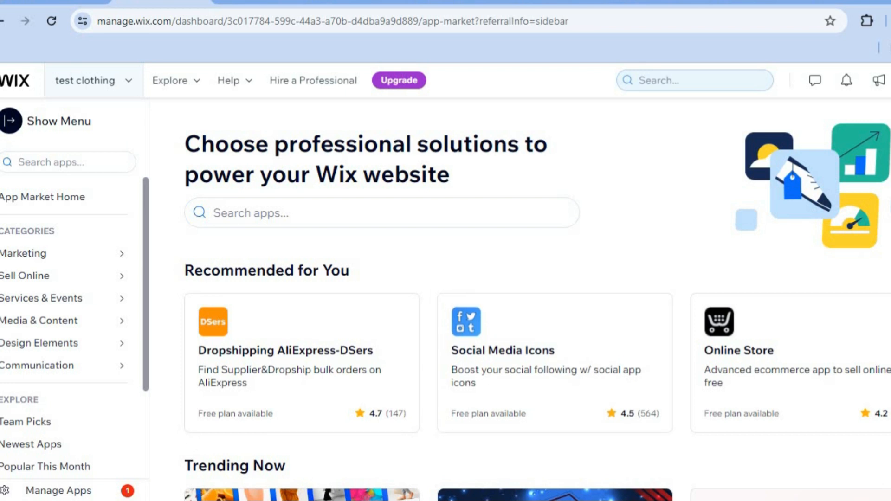
Search the App Market for "printify" and open the Printify app's page
scroll(537, 299, down, 6)
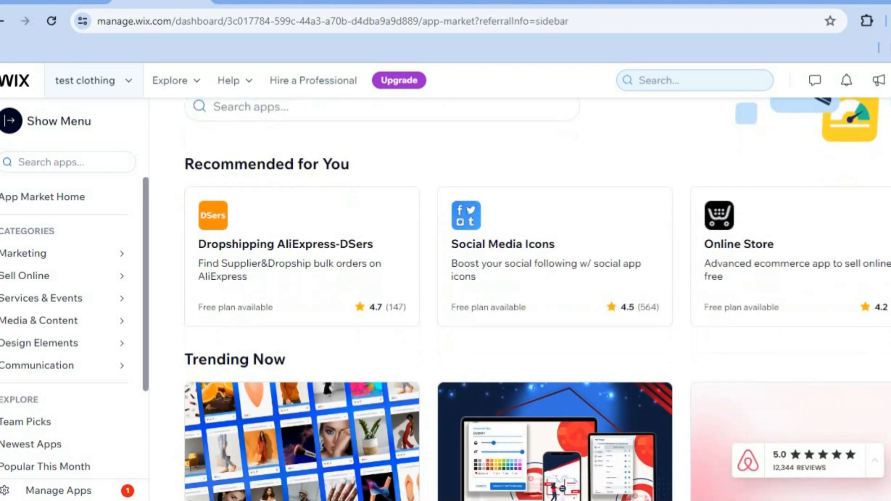
scroll(538, 298, up, 6)
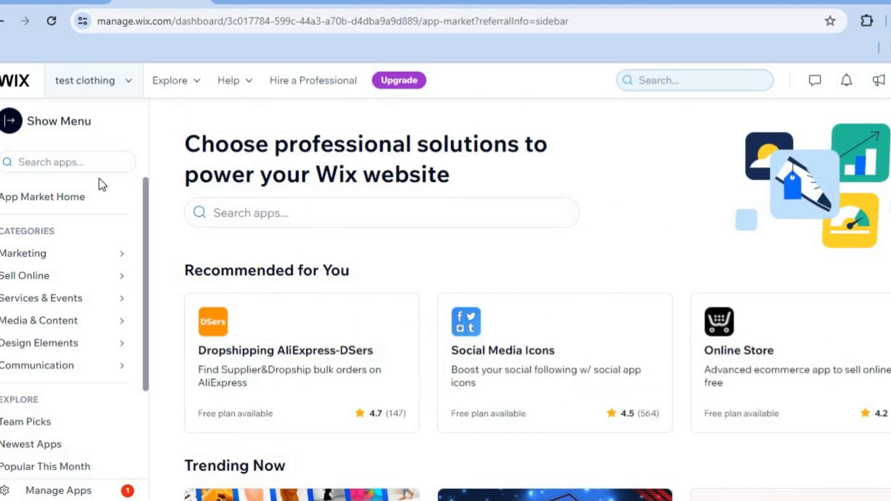
click(70, 158)
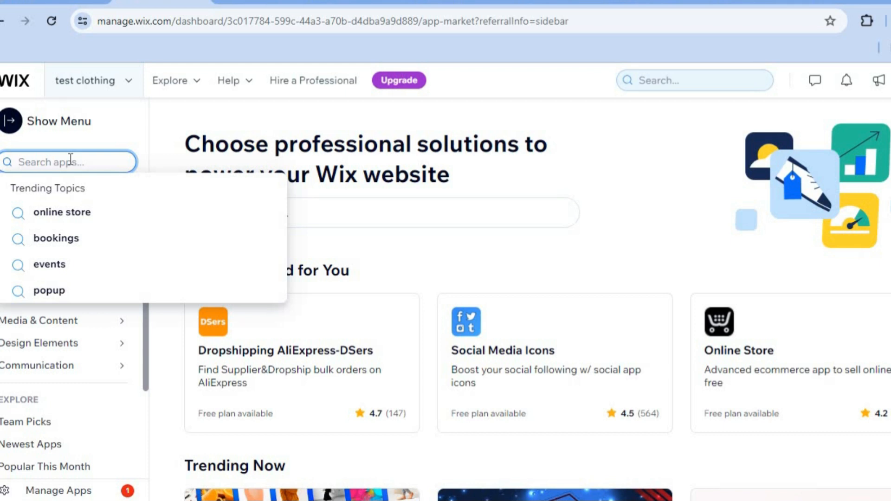
text(print)
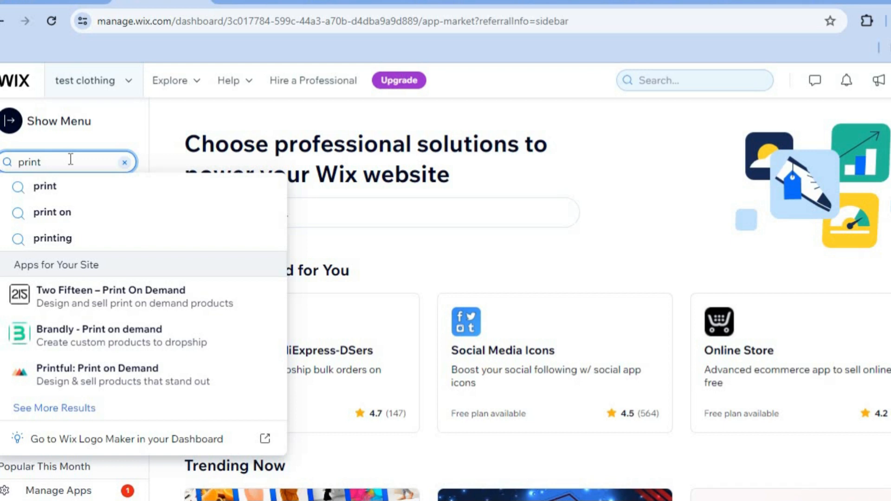
text(ify)
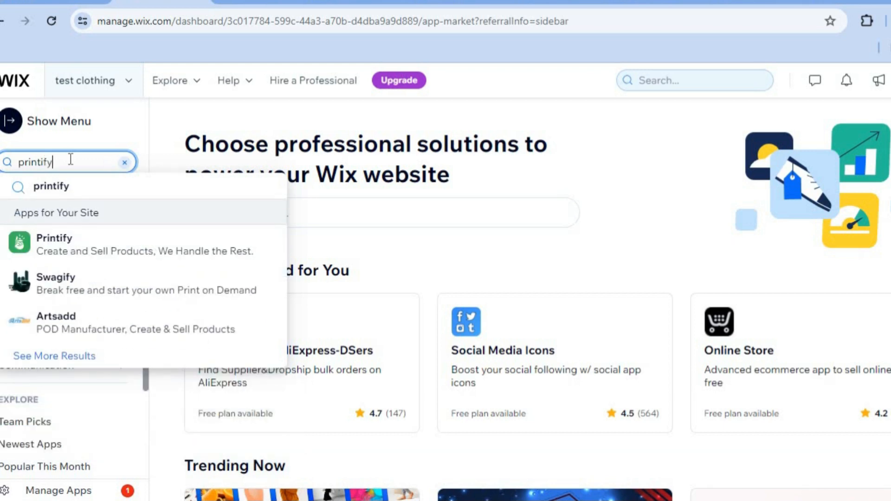
click(126, 244)
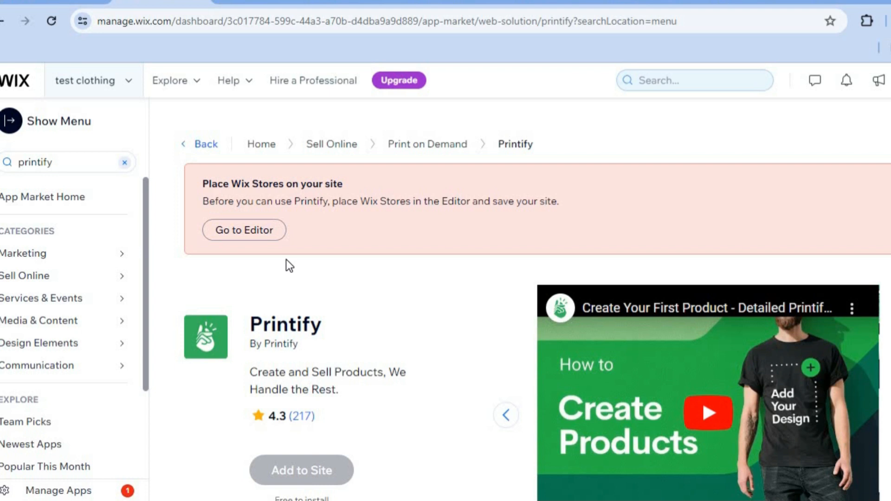
Go to the site editor from the Printify page's notice and choose to customize a designed template
right_click(259, 235)
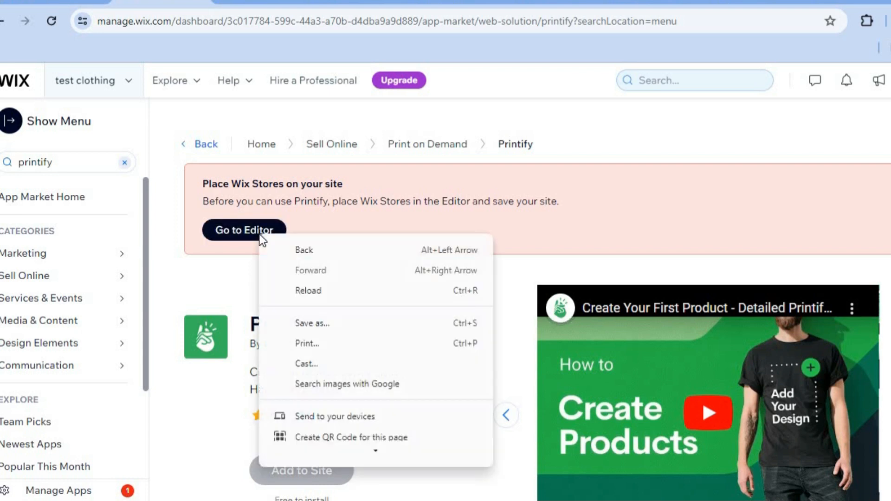
click(231, 235)
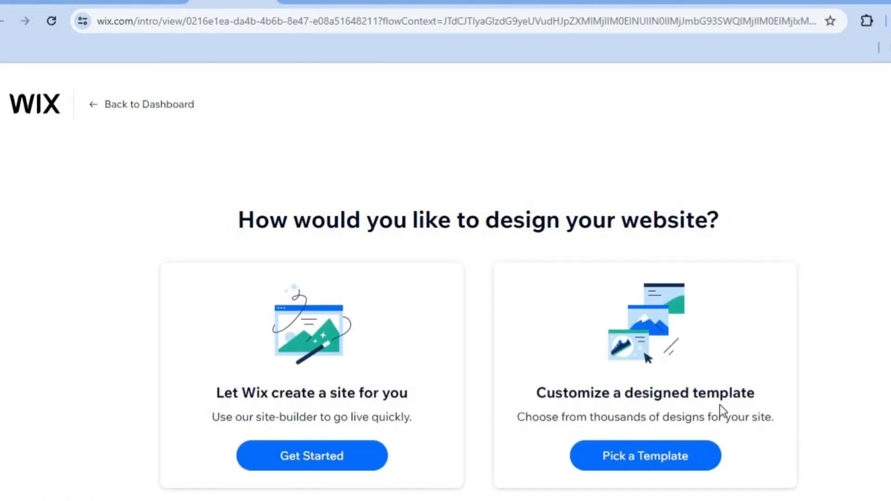
click(663, 457)
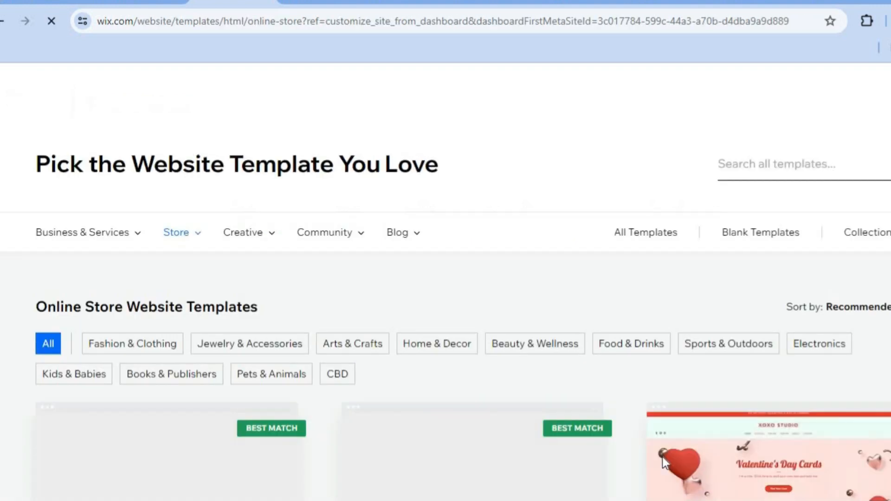
Open the T-Shirt Store template for editing and dismiss the offer to let AI write the site content
scroll(446, 278, down, 5)
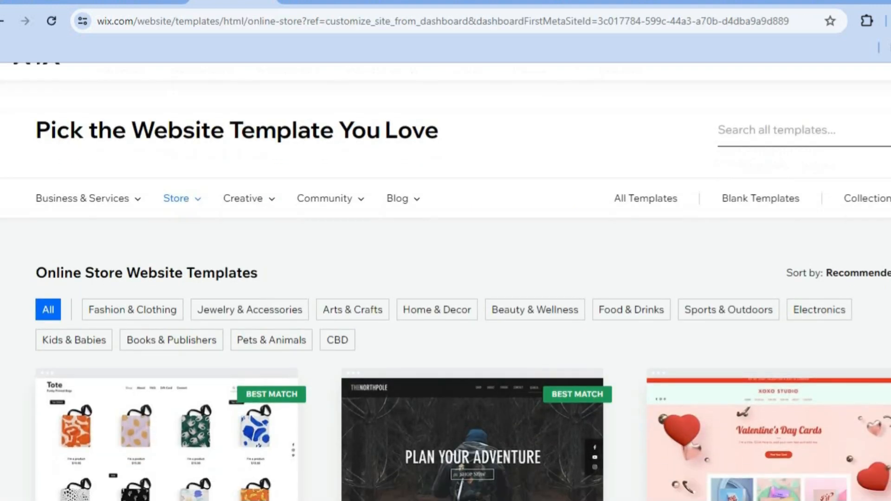
scroll(445, 302, down, 5)
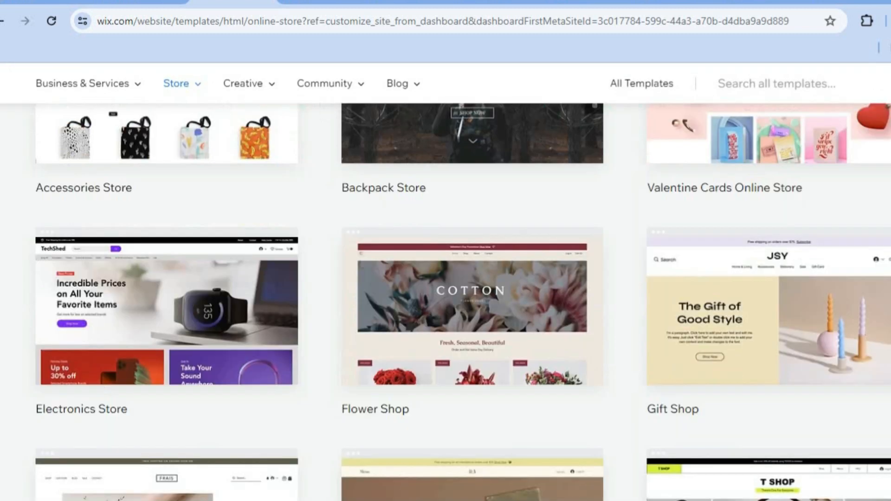
scroll(446, 302, down, 4)
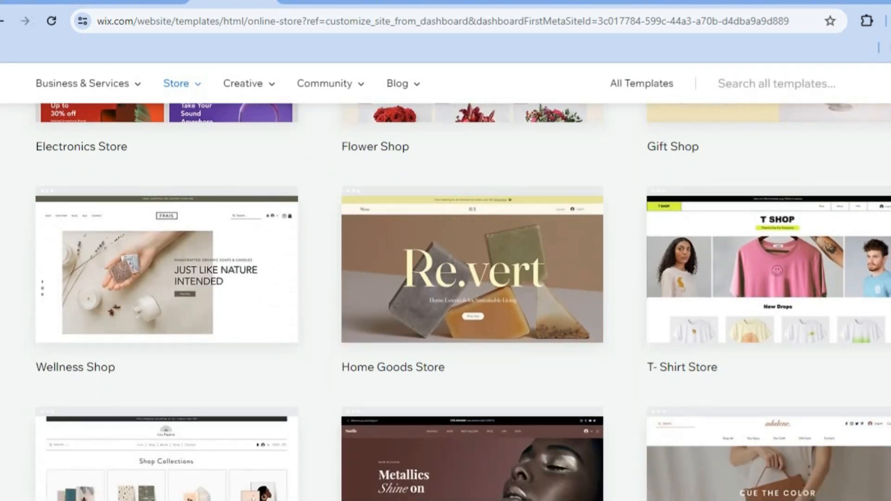
scroll(446, 301, up, 4)
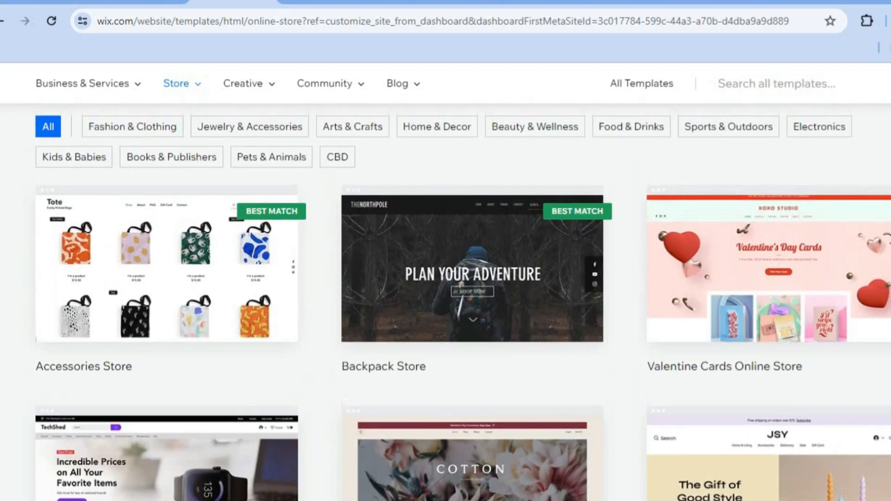
scroll(446, 302, down, 7)
scroll(795, 283, down, 2)
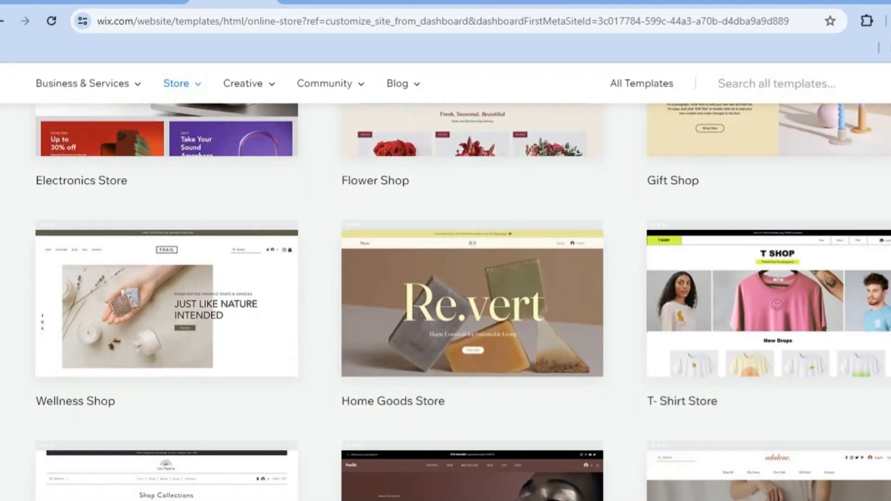
click(776, 257)
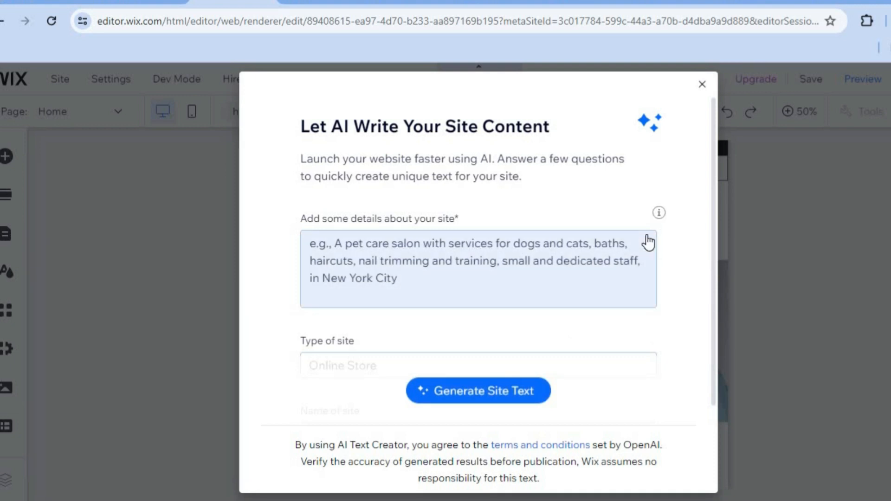
click(702, 86)
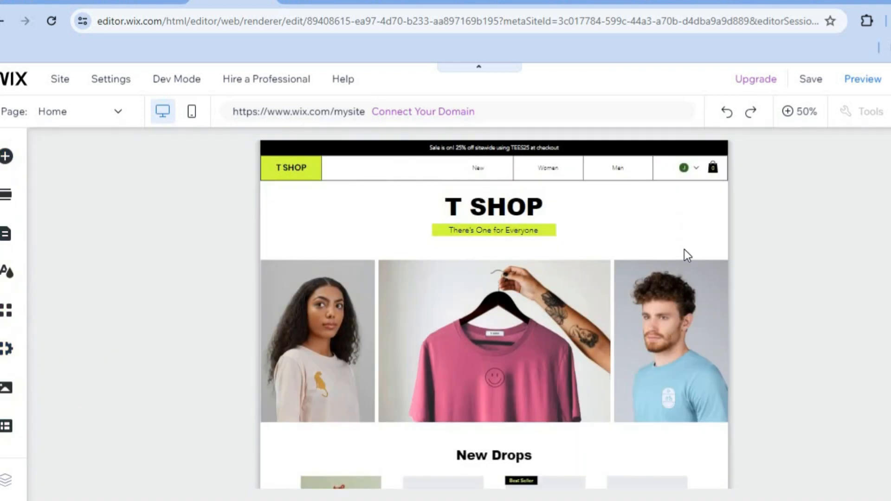
Save the site in the editor and reload the Printify app page in the dashboard
click(799, 112)
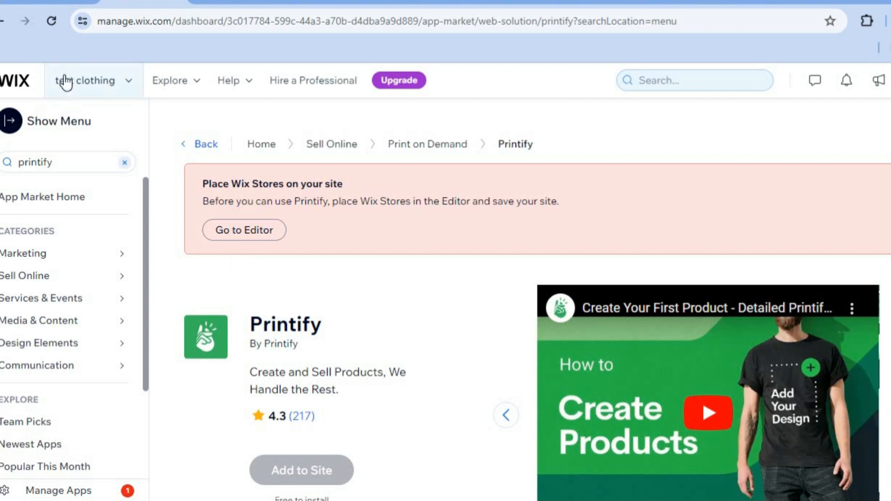
click(51, 21)
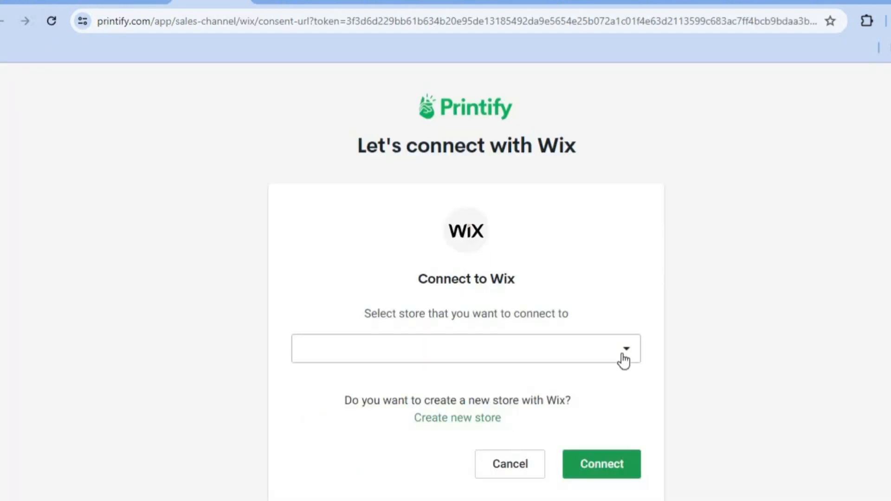
Connect Printify to the Wix store "My new store", grant the requested permissions, and dismiss the congratulations message
click(622, 361)
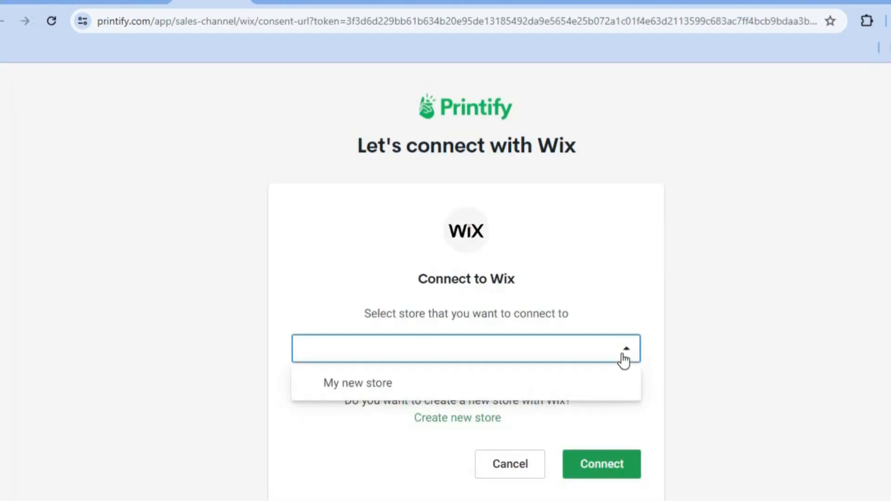
click(561, 393)
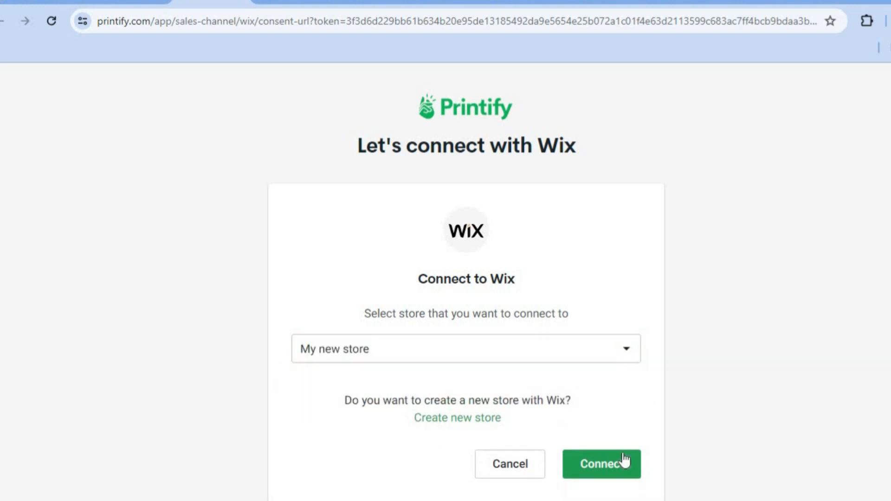
click(616, 472)
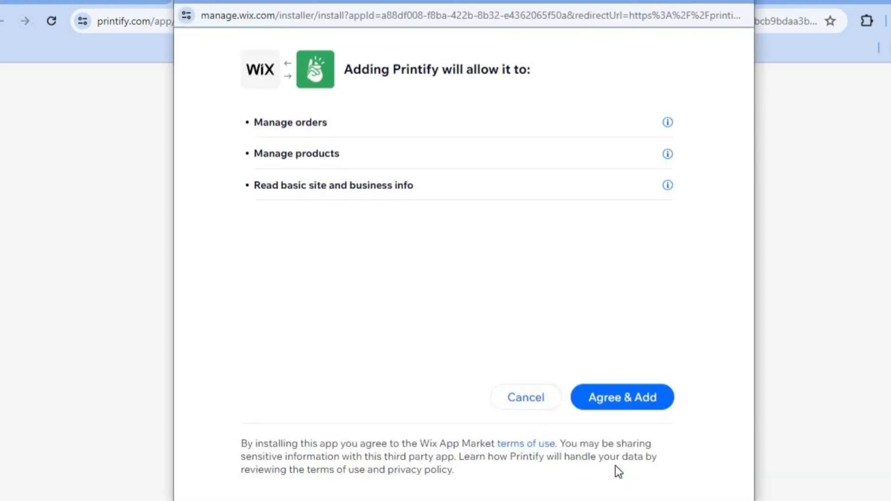
click(620, 402)
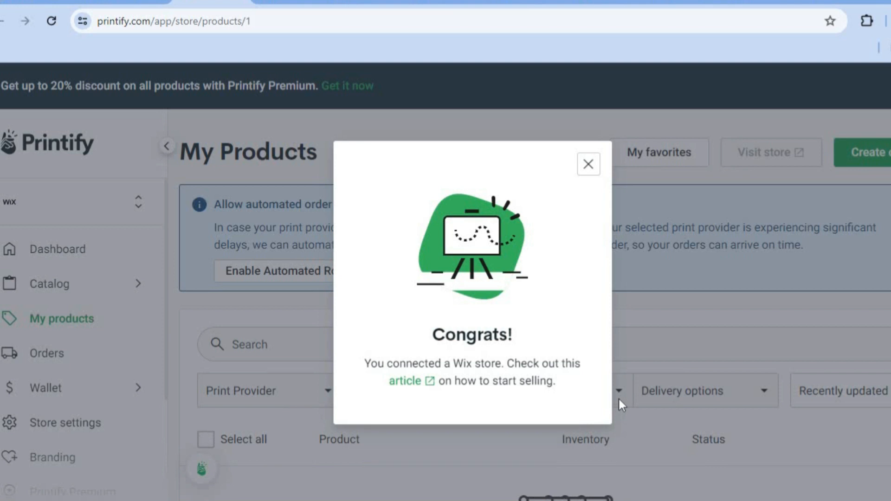
click(595, 166)
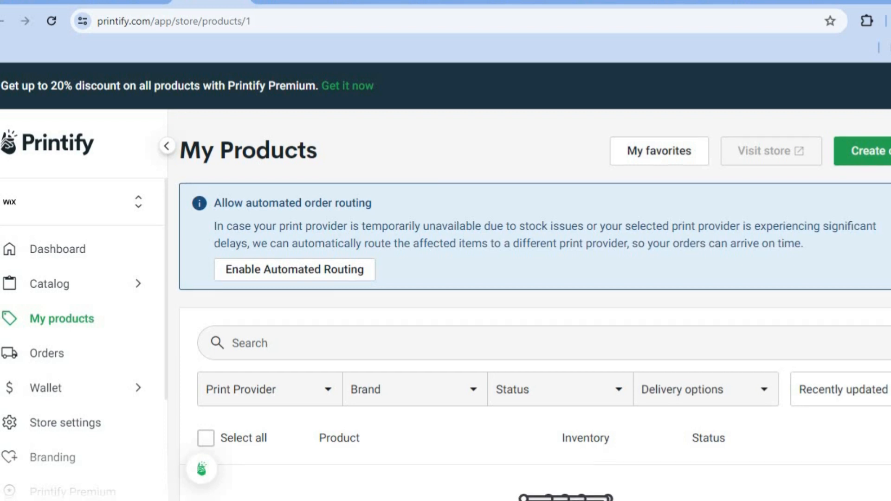
Browse Printify's products from the empty product list and open the T-shirts category
scroll(535, 305, down, 4)
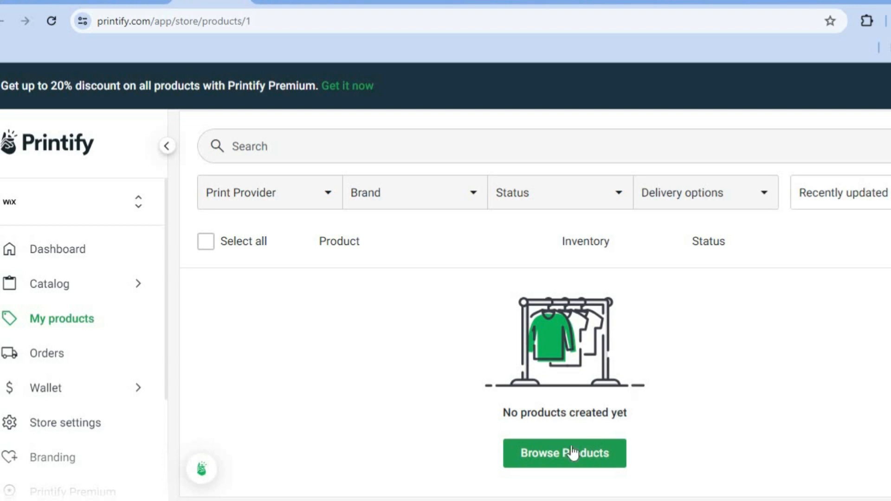
click(550, 455)
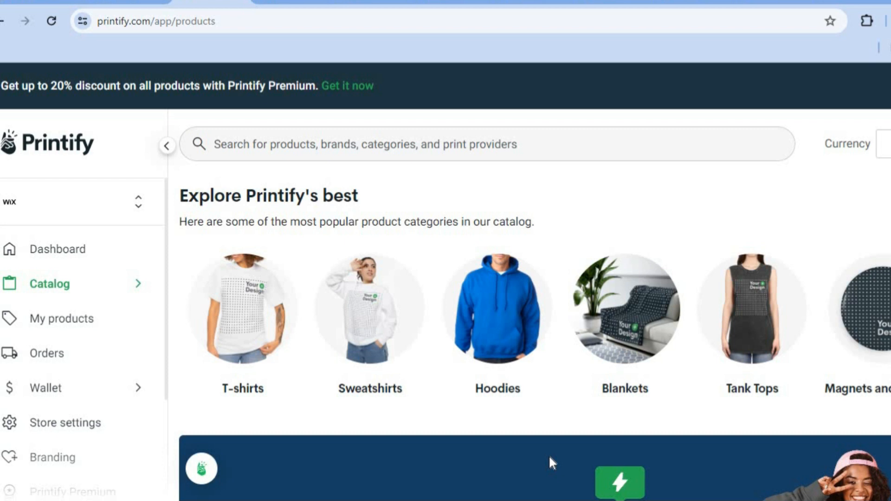
scroll(535, 306, down, 2)
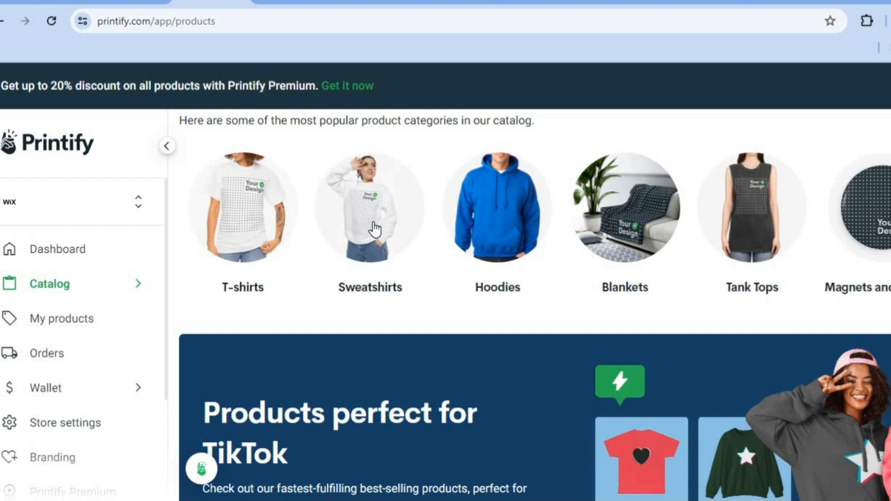
click(246, 216)
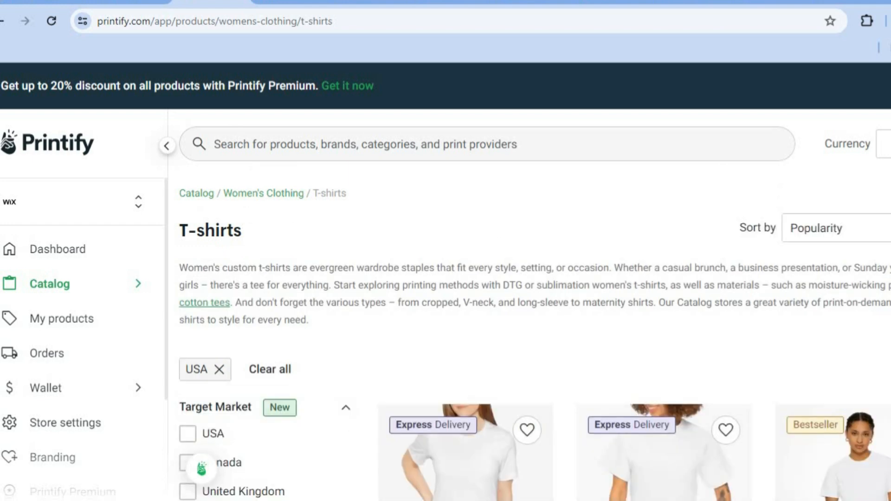
Filter the T-shirts by the target markets USA and Canada
scroll(202, 468, down, 7)
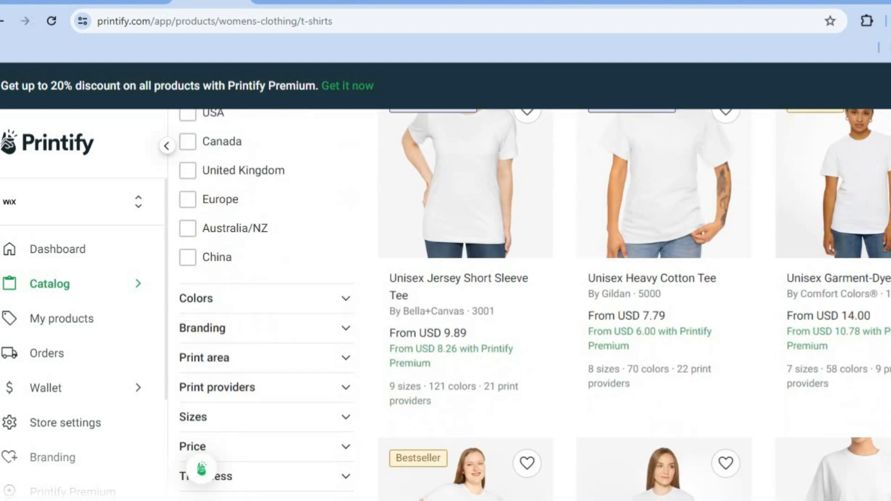
scroll(278, 179, up, 1)
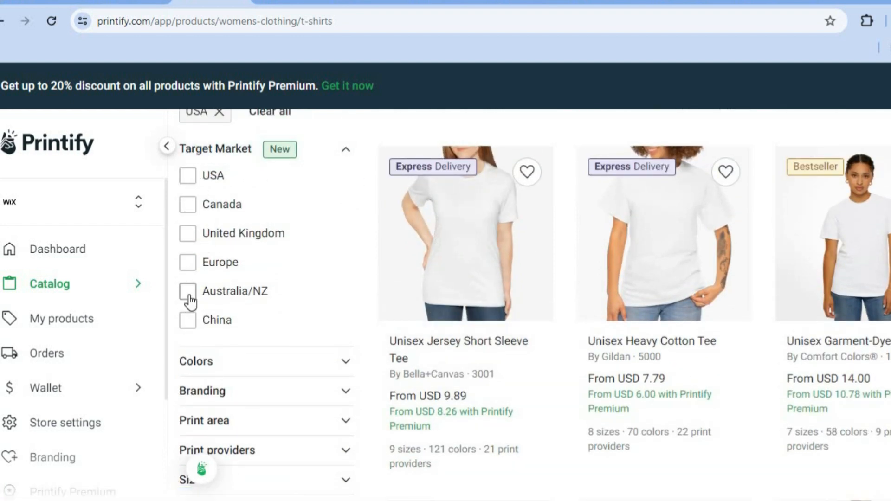
click(186, 182)
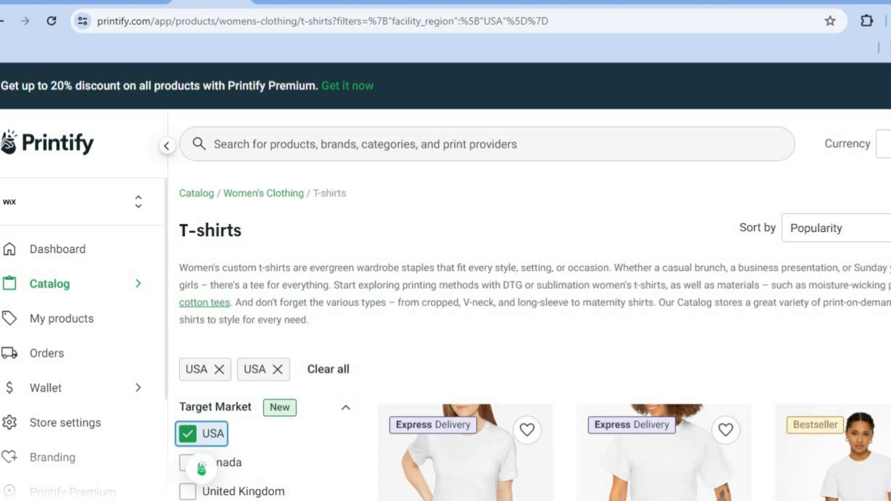
scroll(532, 305, down, 4)
click(188, 292)
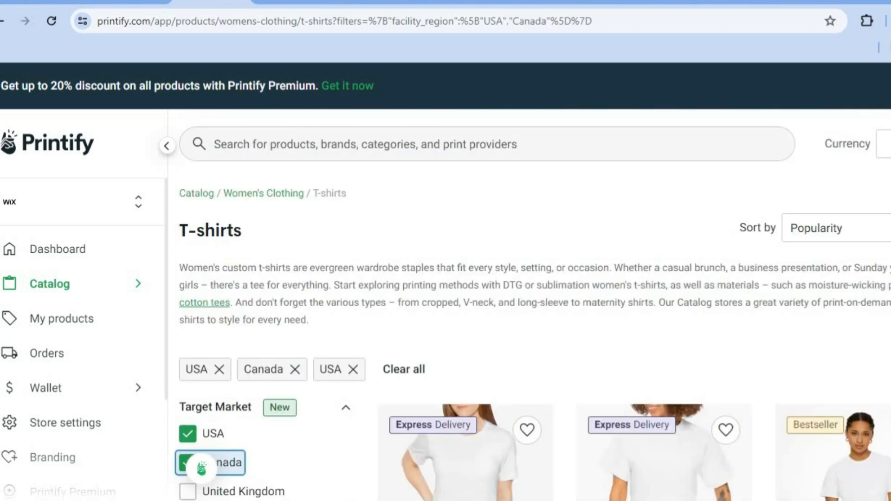
Open the Unisex Garment-Dyed T-shirt, start designing it with the provider Print Geek, and dismiss the editor's tour and help tip
scroll(532, 305, down, 8)
scroll(533, 305, up, 3)
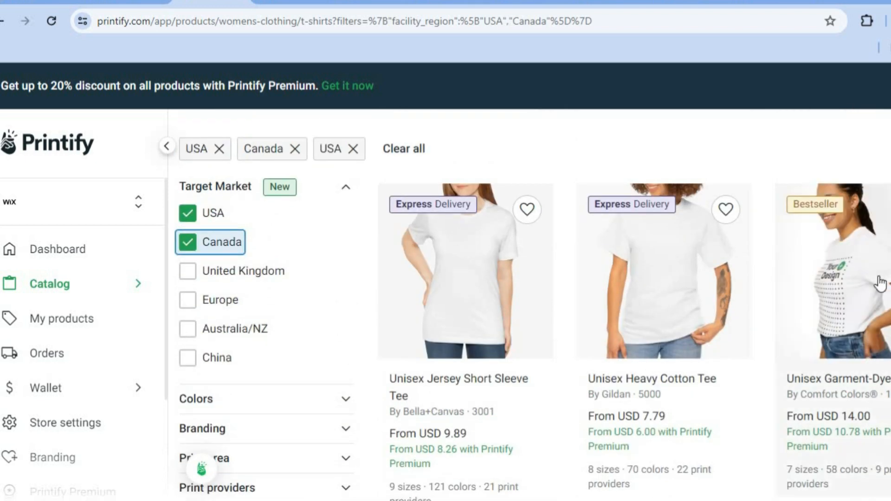
click(880, 283)
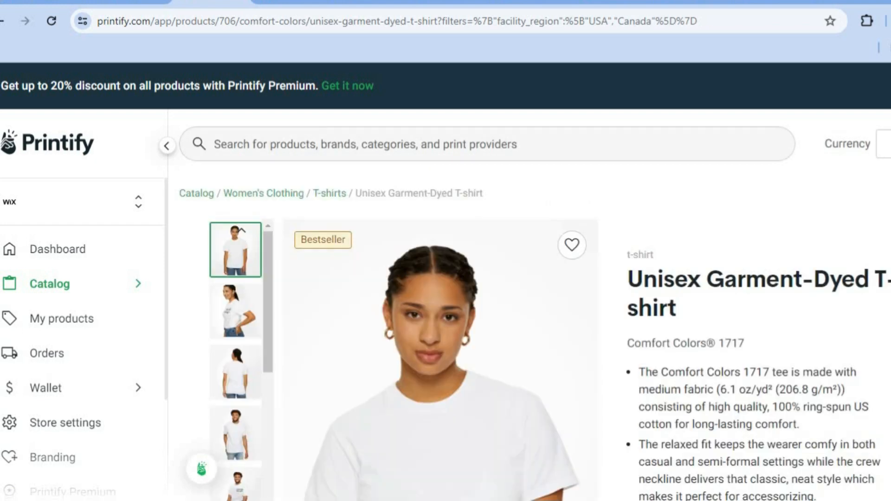
scroll(534, 306, down, 2)
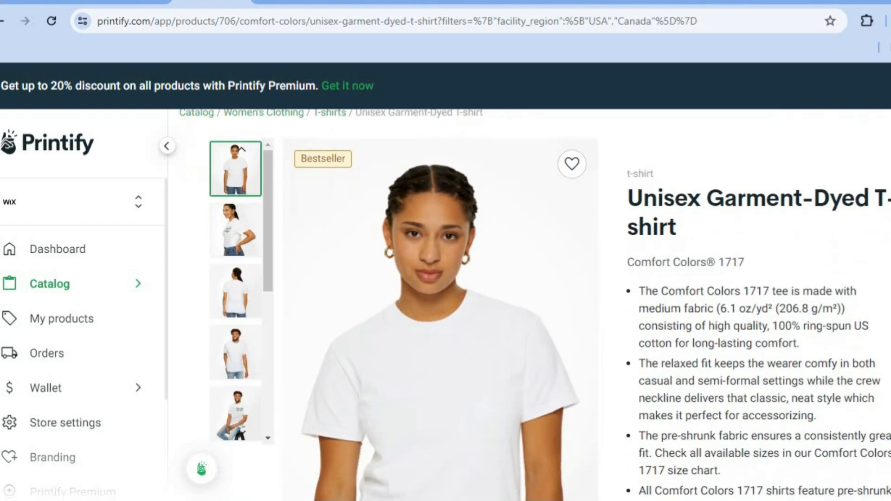
scroll(534, 306, down, 10)
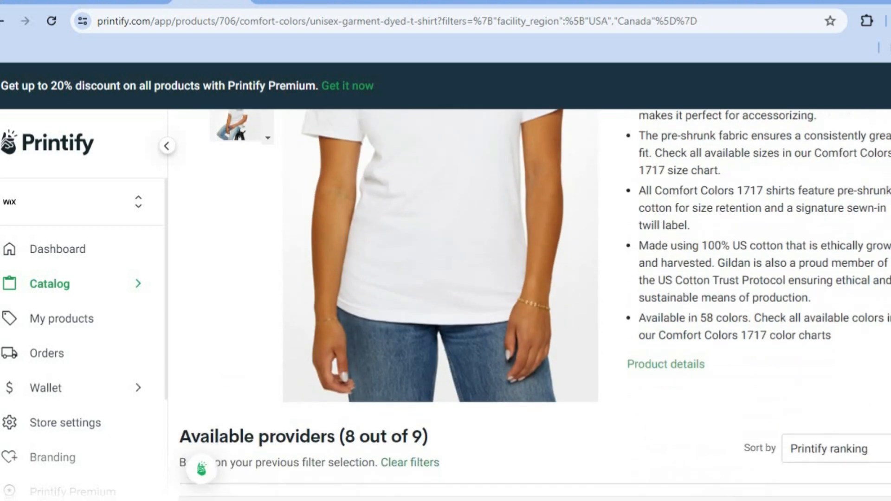
scroll(534, 306, down, 1)
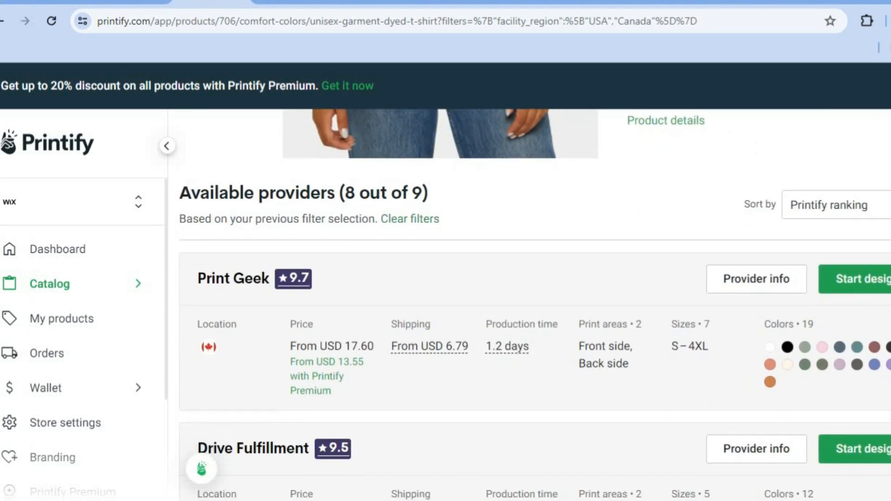
click(859, 280)
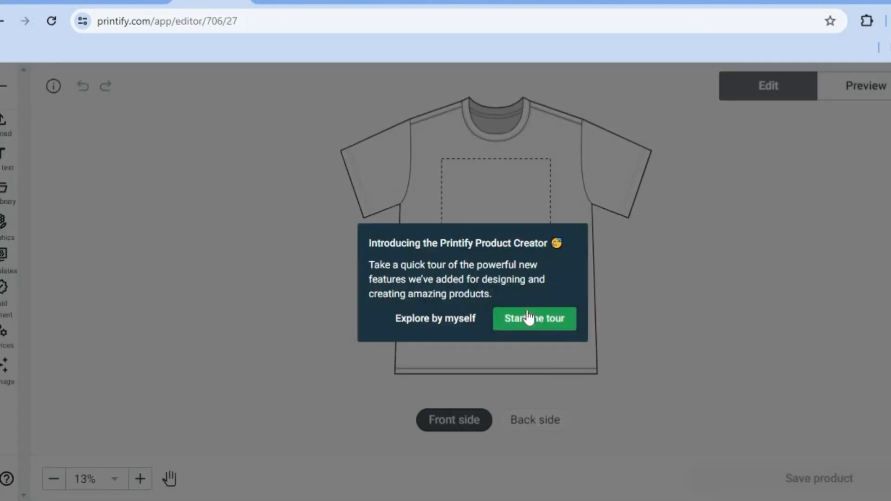
click(422, 321)
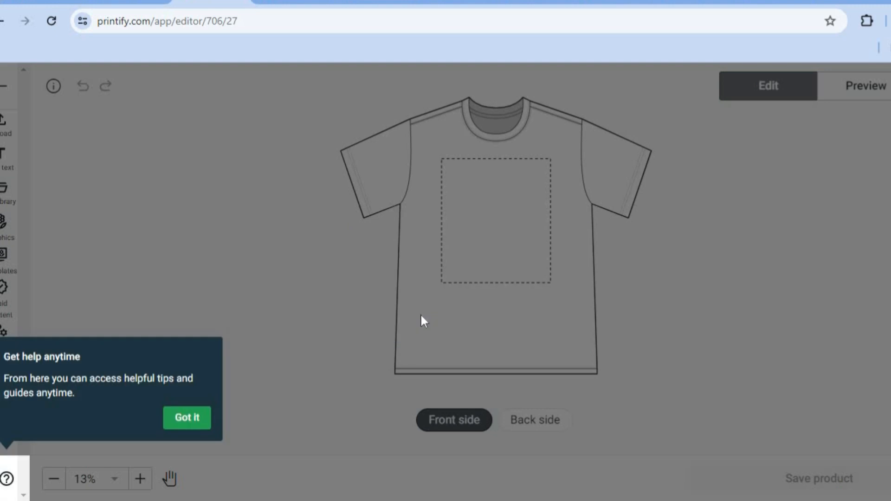
click(186, 418)
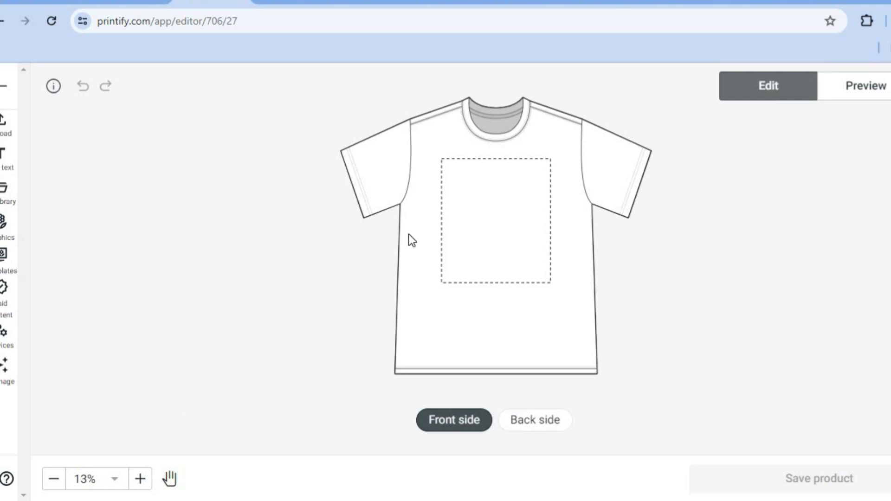
View the shirt's back-side print area, return to the front side, and open the design upload
click(544, 428)
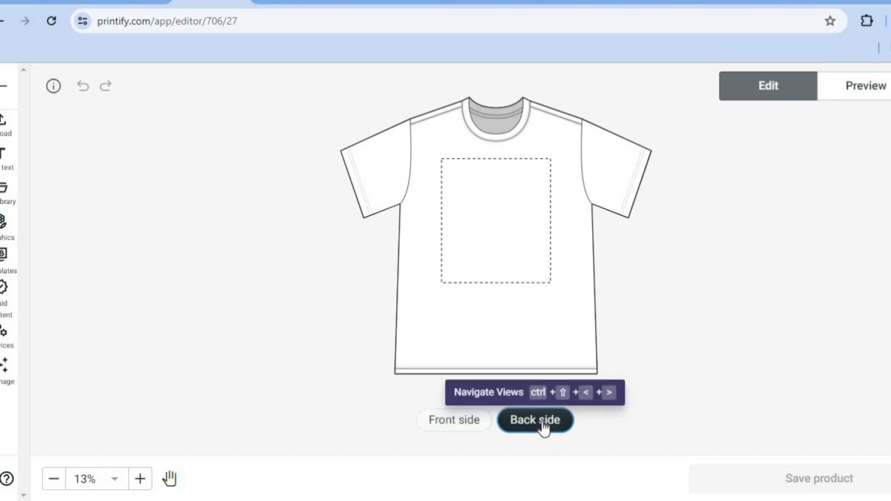
click(464, 430)
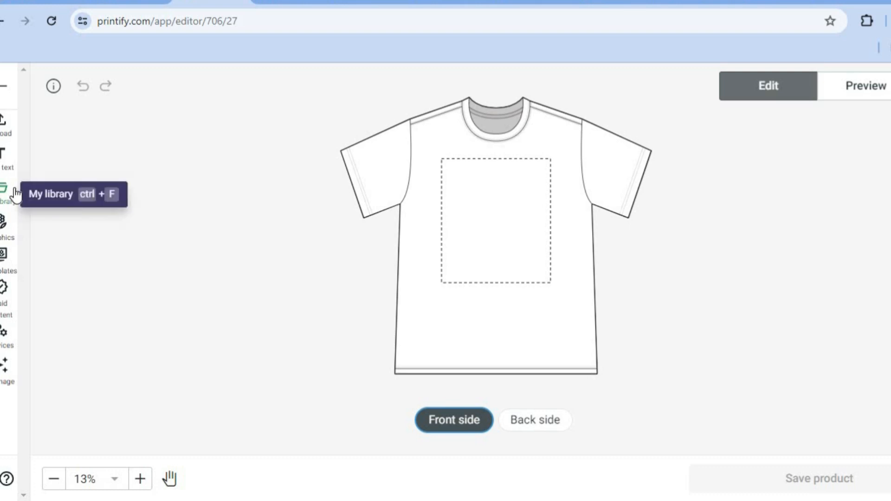
click(6, 135)
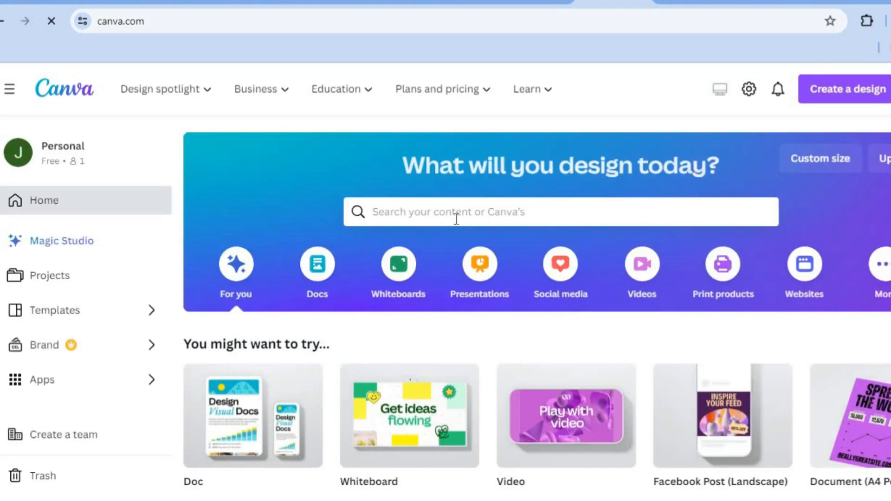
Search Canva's templates for "tshirt logos", browse the designs, and switch to the Printify site
click(444, 213)
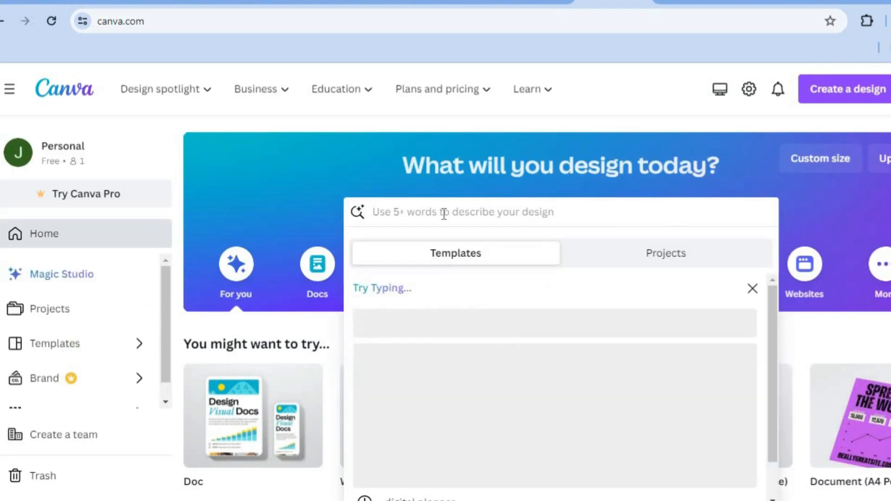
text(t)
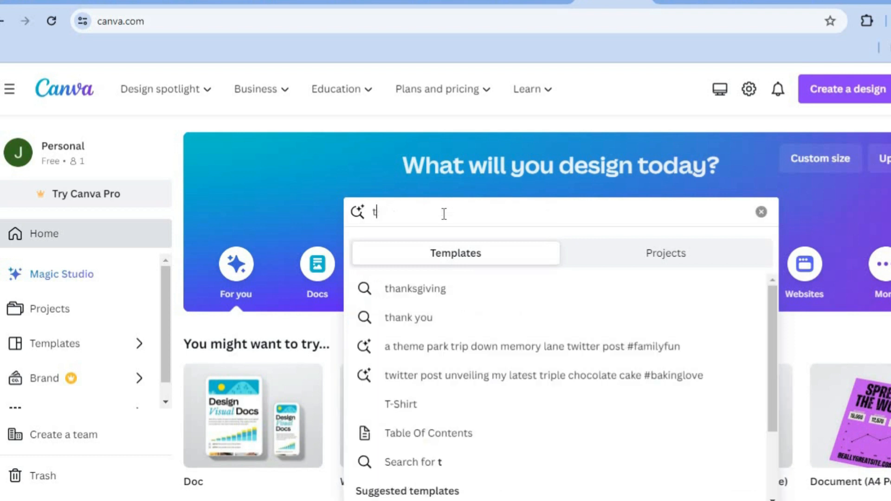
text(sh)
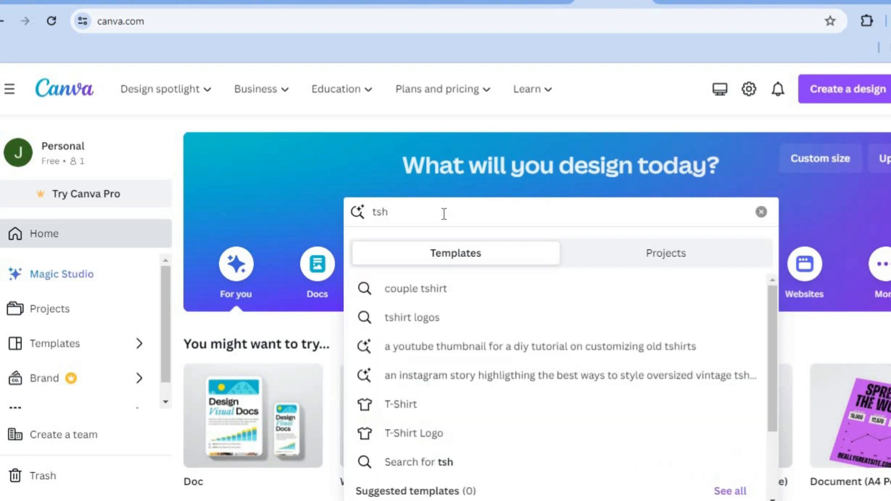
text(irt)
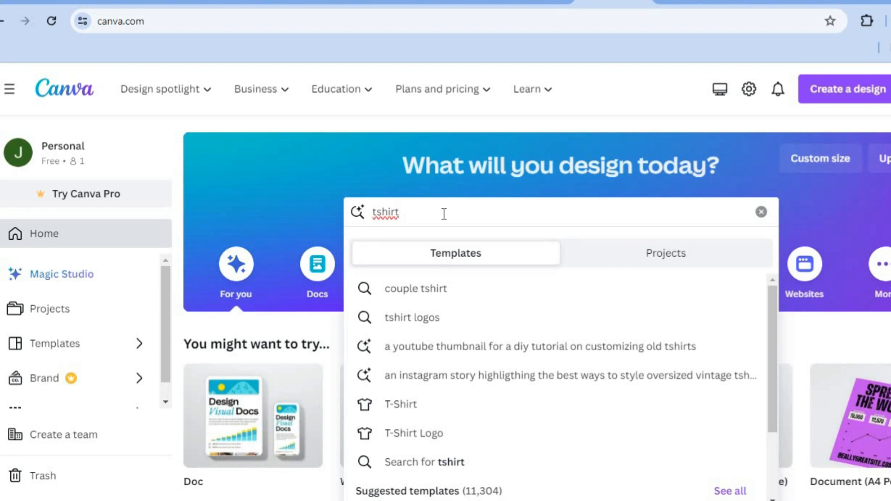
text( l)
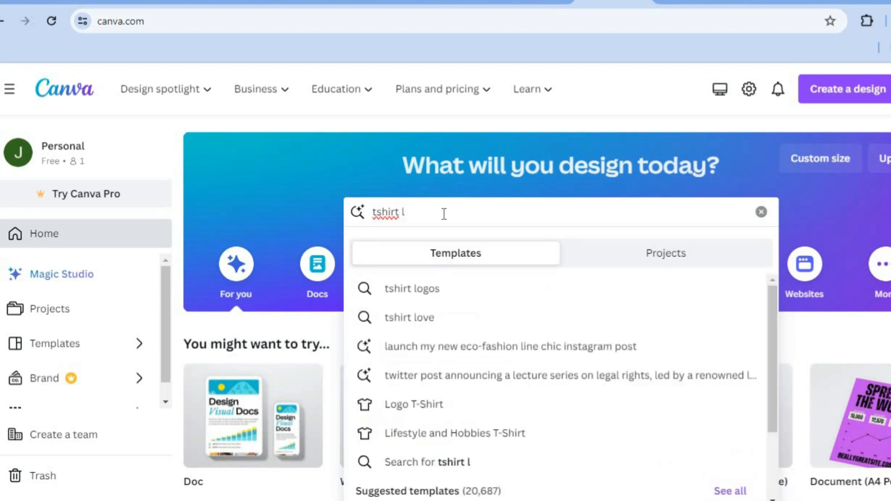
click(448, 289)
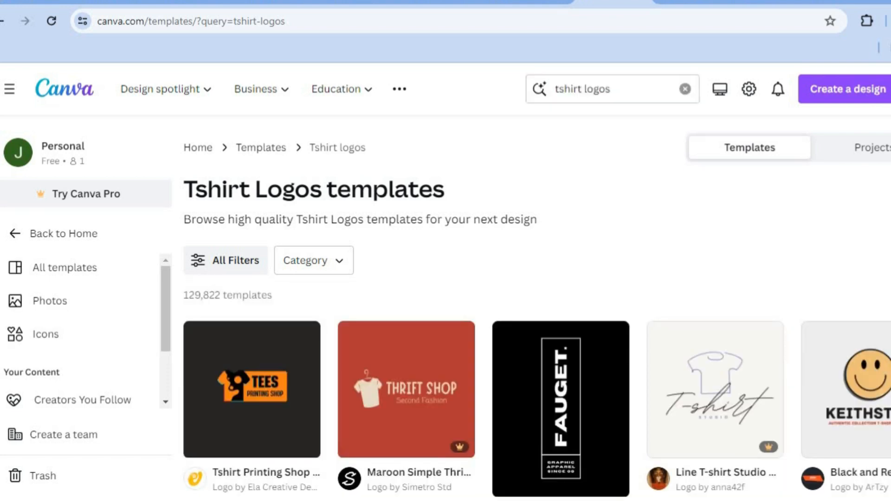
scroll(536, 308, down, 10)
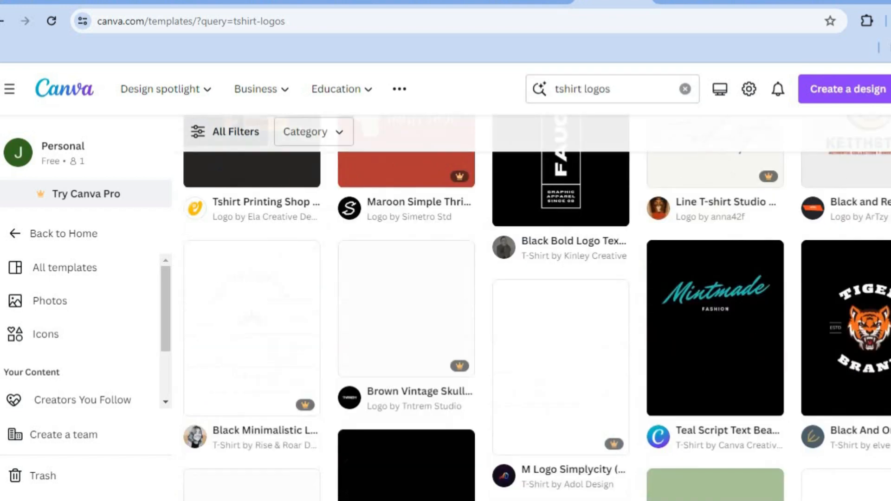
scroll(536, 308, down, 4)
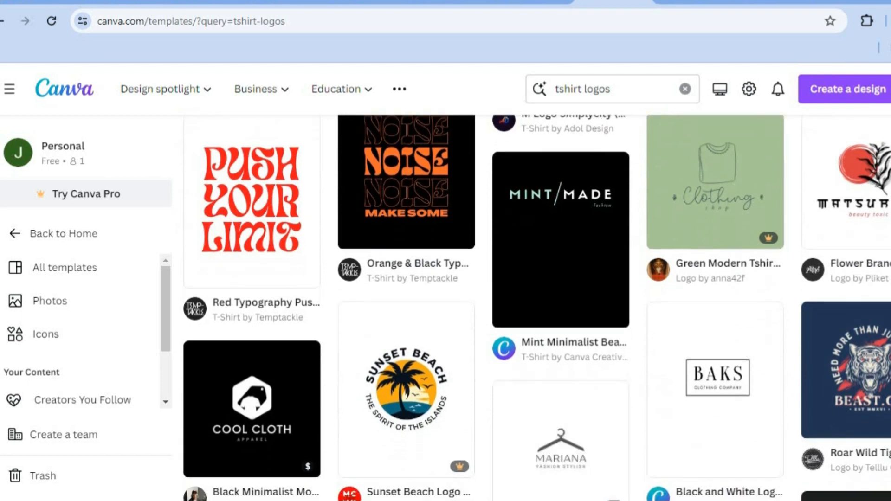
scroll(537, 308, down, 2)
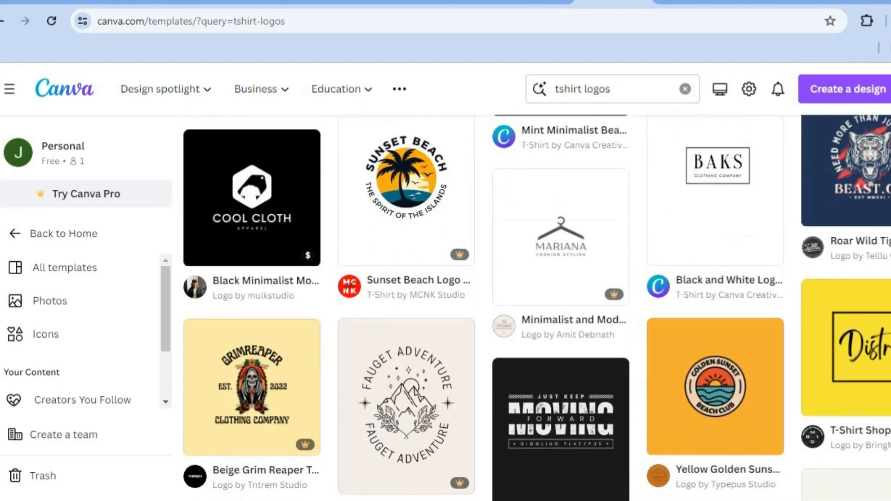
scroll(536, 307, down, 4)
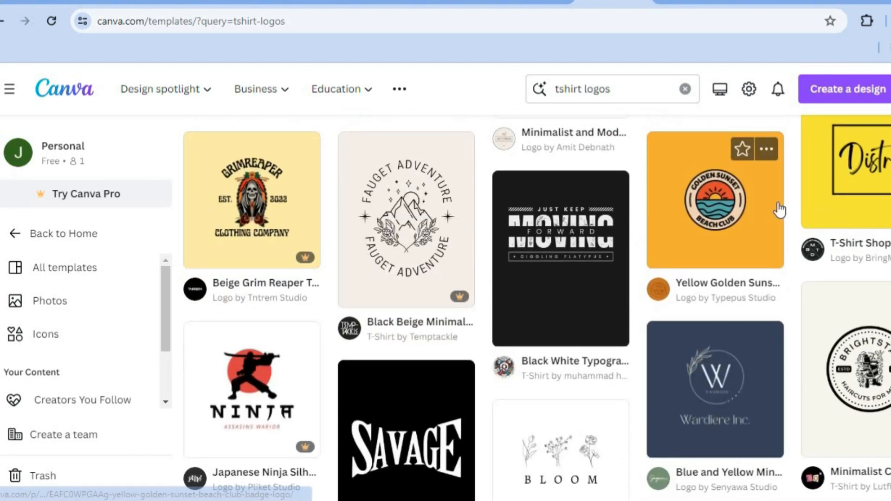
click(523, 4)
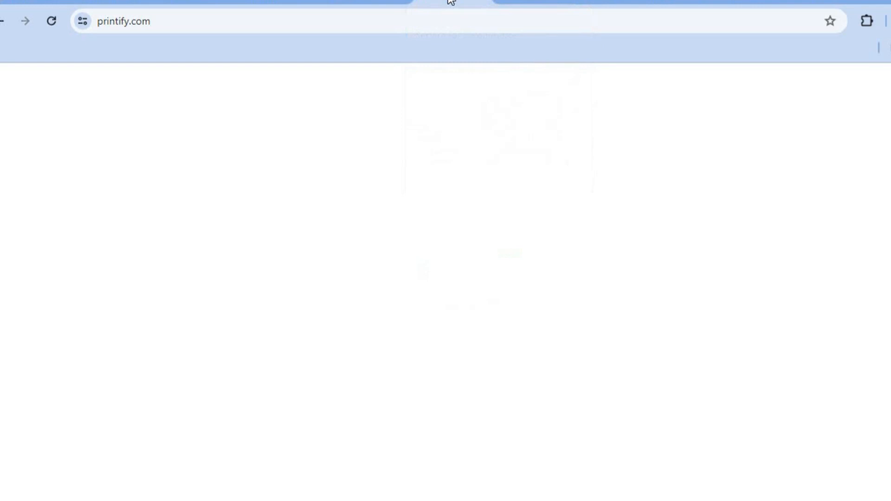
Return to the shirt editor and add the red heart graphic "you are literally the only person I like" to the front side
click(204, 1)
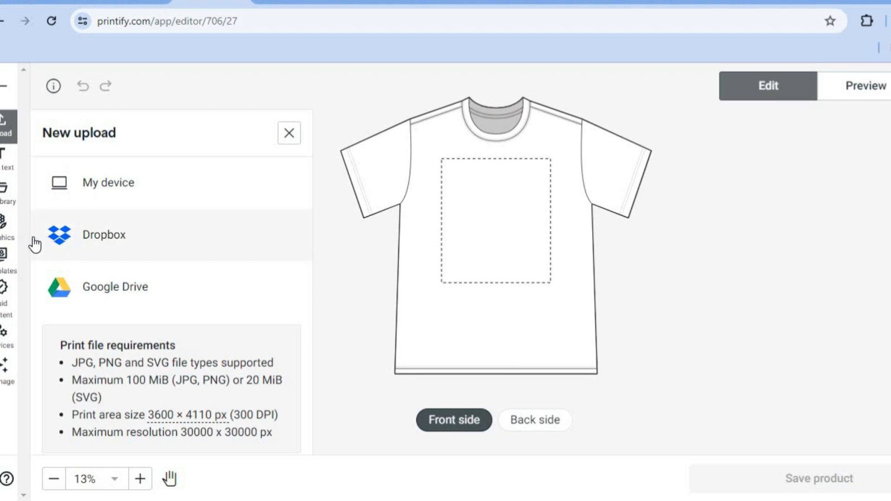
click(7, 232)
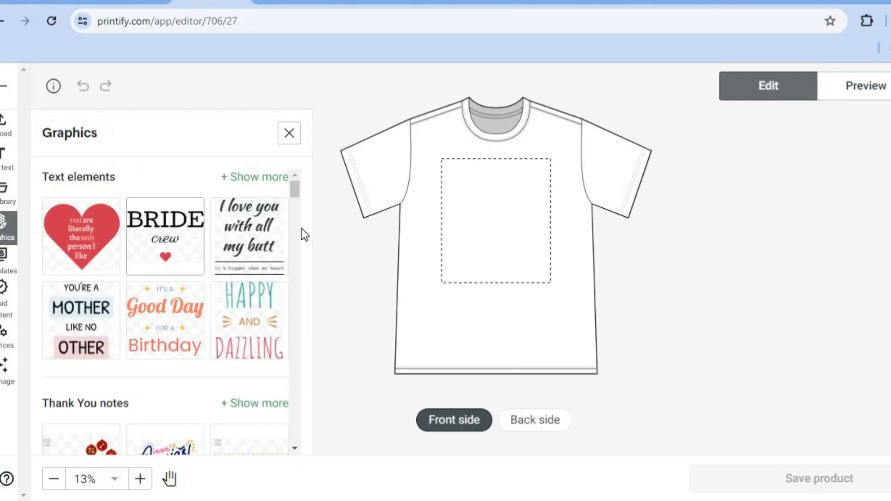
mouse_move(299, 190)
mouse_down()
mouse_move(298, 199)
mouse_move(297, 184)
mouse_up()
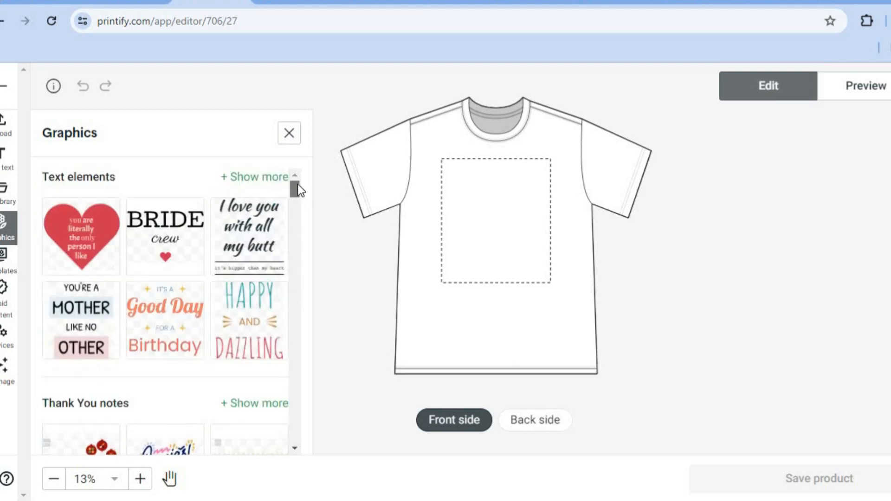
click(95, 245)
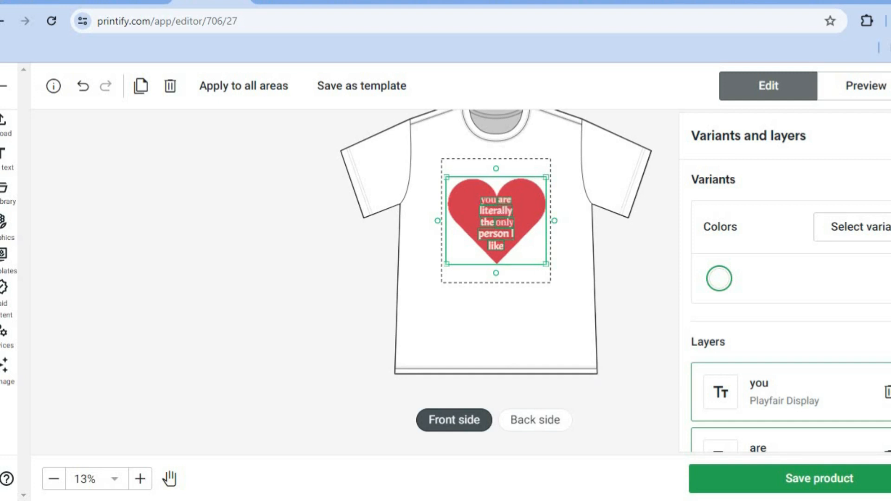
Review the heart design's text and image layers, and save the product
scroll(789, 307, down, 5)
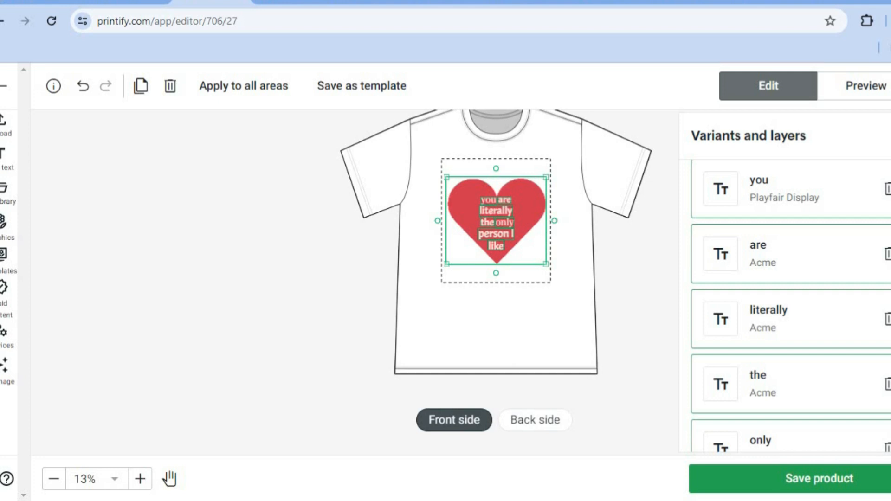
scroll(789, 306, down, 5)
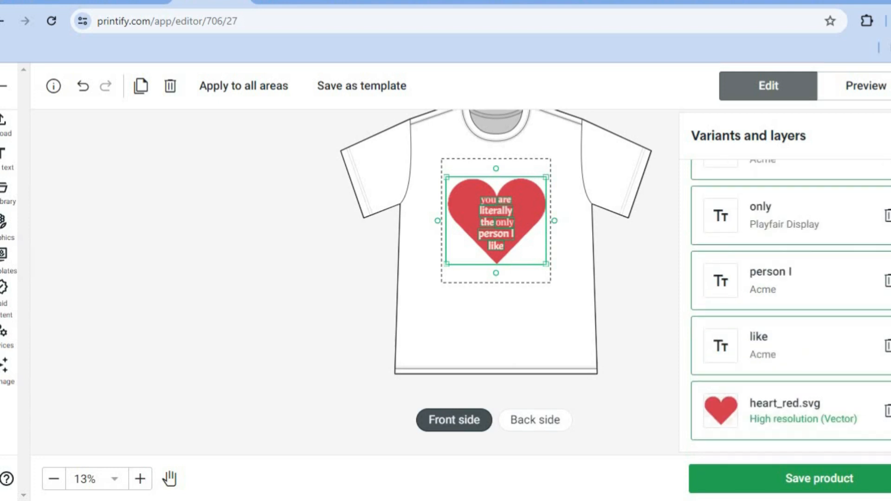
click(871, 485)
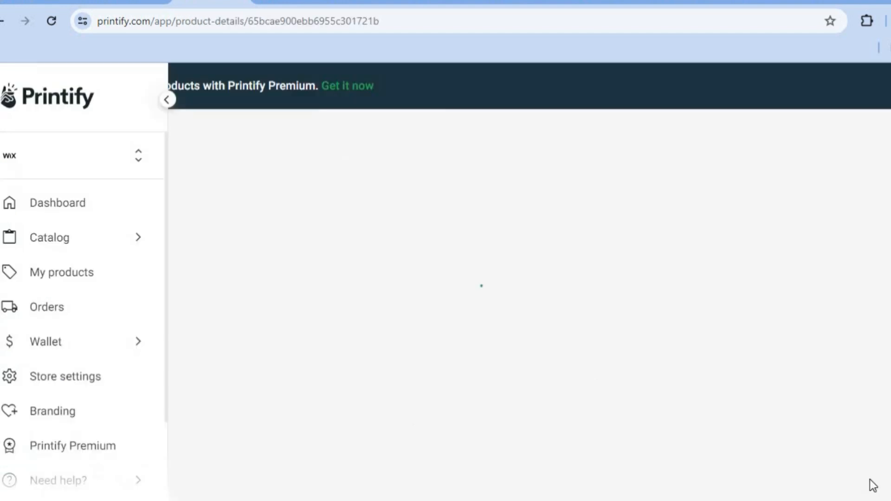
Hide the tips in the pricing section, select all size variants, and open their bulk price editing
scroll(873, 486, down, 5)
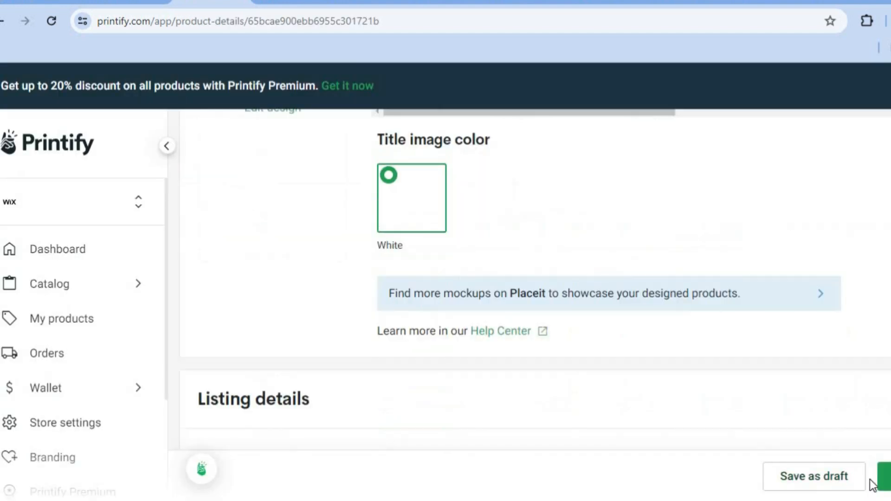
scroll(872, 484, down, 10)
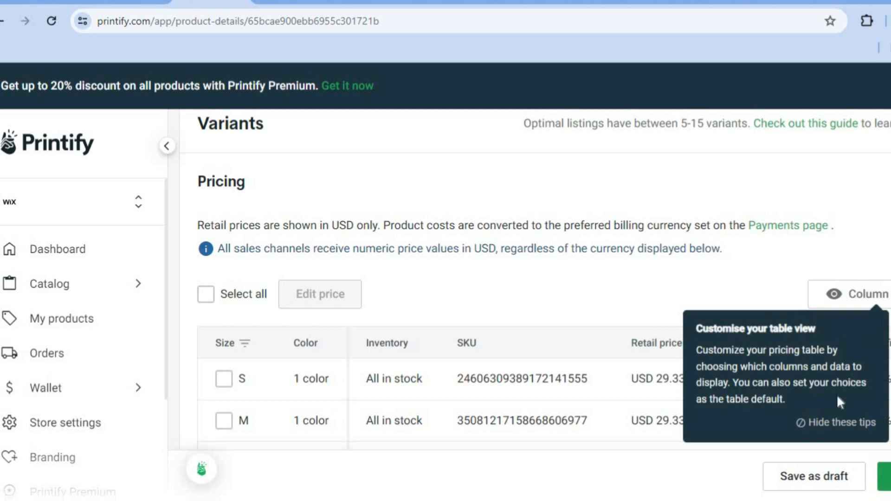
click(820, 424)
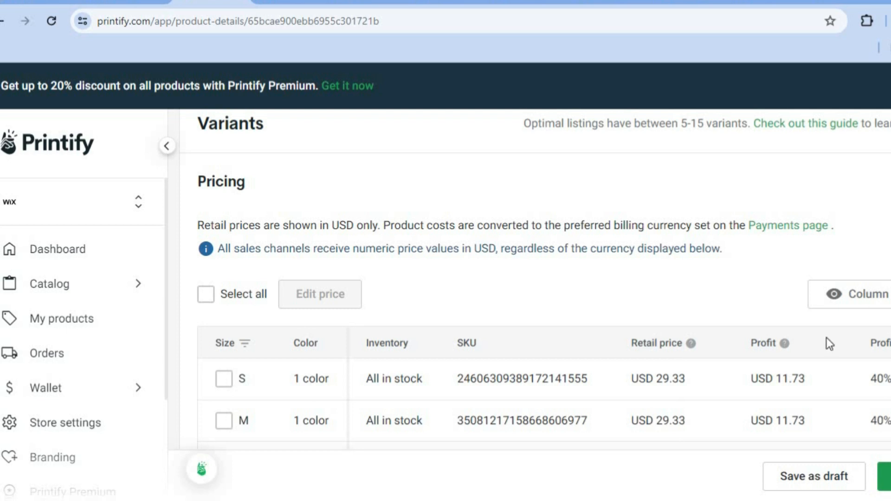
click(207, 295)
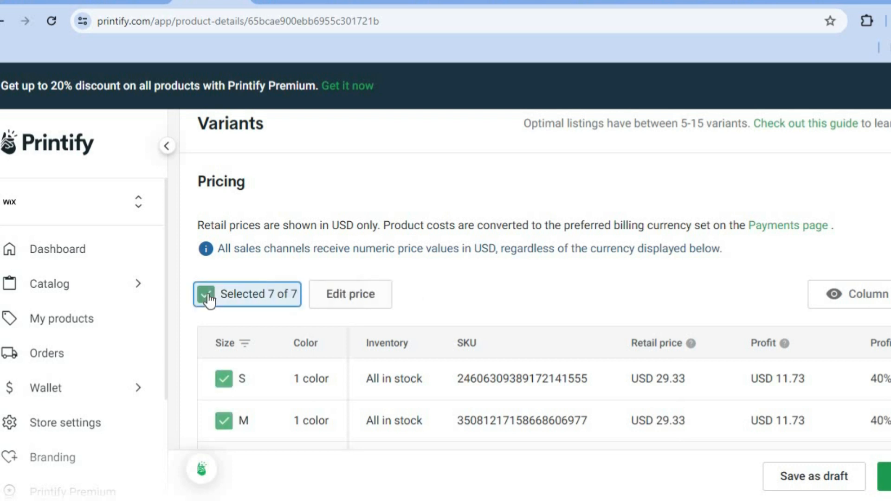
click(385, 306)
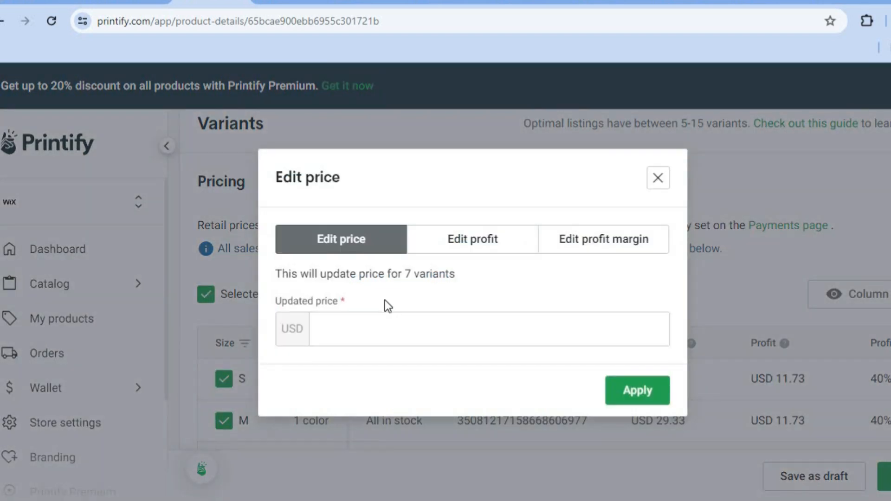
click(483, 239)
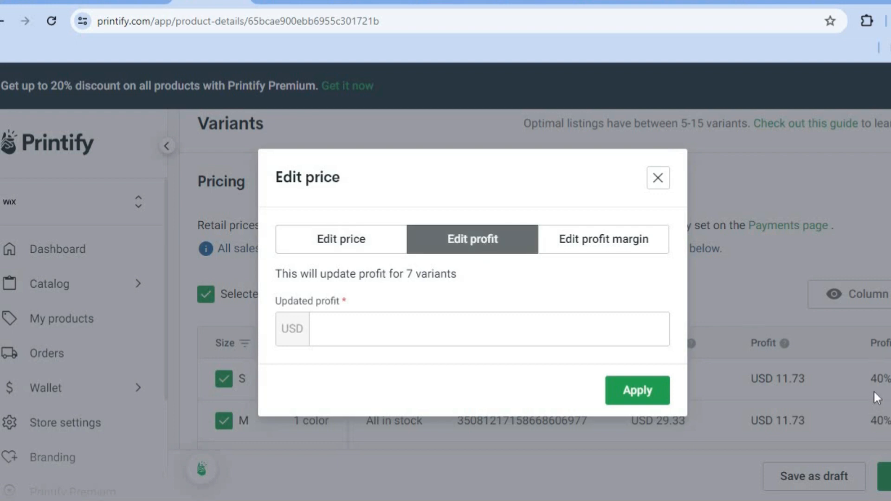
click(486, 343)
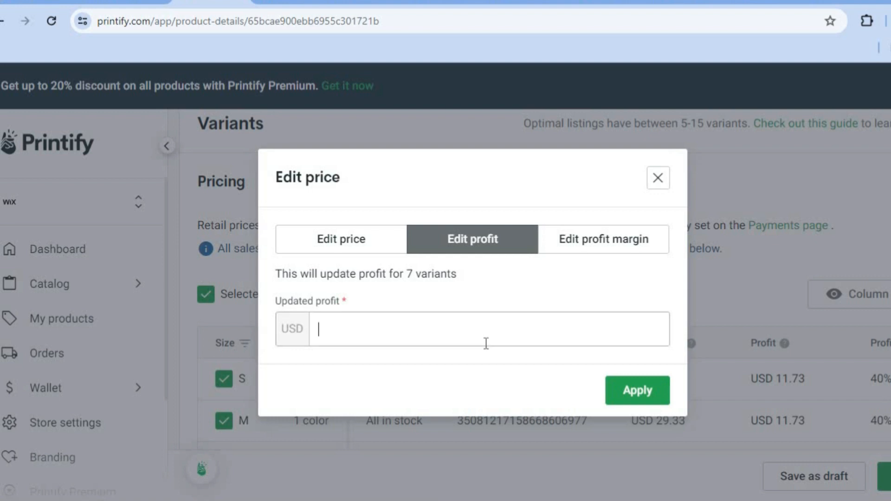
text(50)
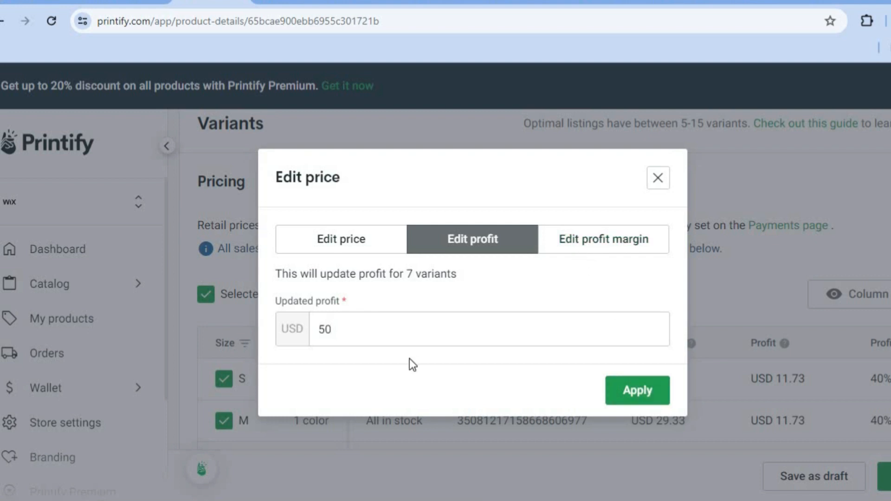
key(BackSpace)
key(BackSpace)
Set the profit margin of all selected variants to 50% and apply it
click(587, 238)
click(413, 335)
key(BackSpace)
text(50)
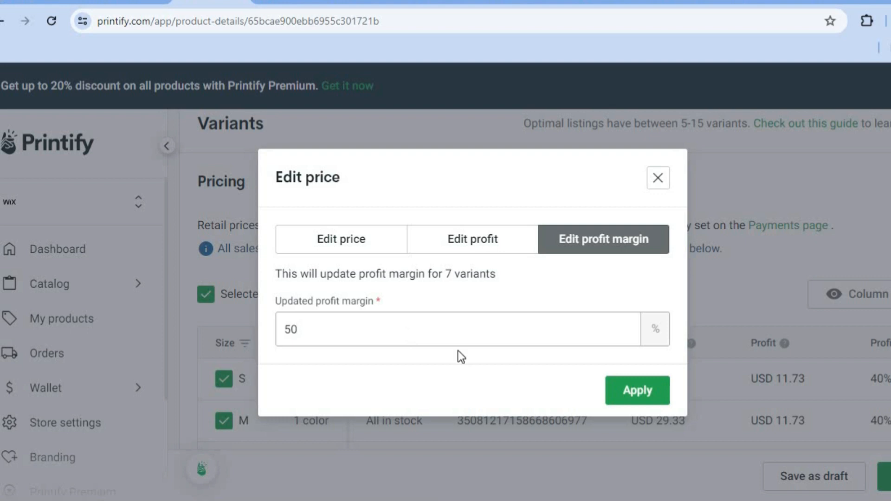
click(629, 406)
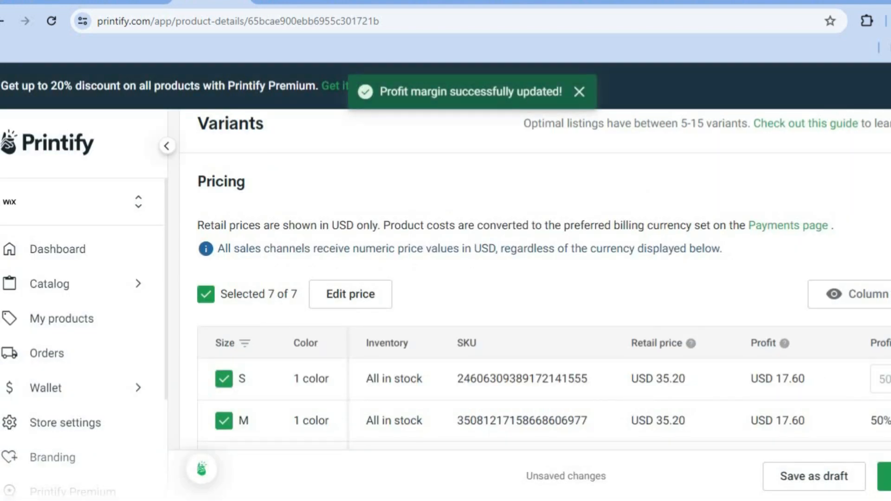
Look over the updated variant prices and choose the Person 1 mockup as the product's title image
scroll(534, 278, down, 10)
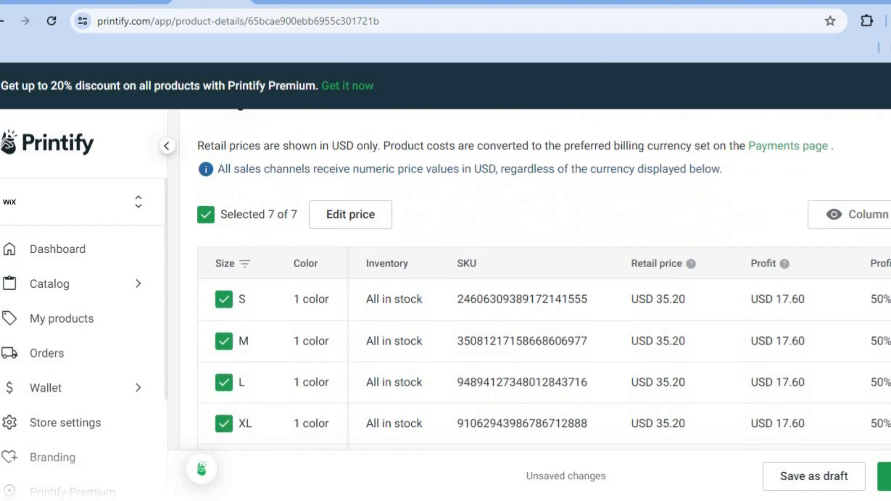
scroll(533, 278, up, 6)
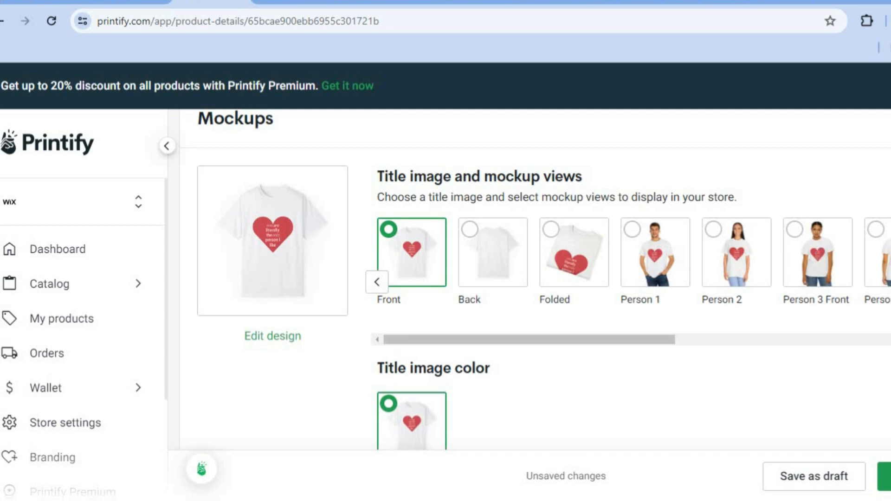
click(632, 229)
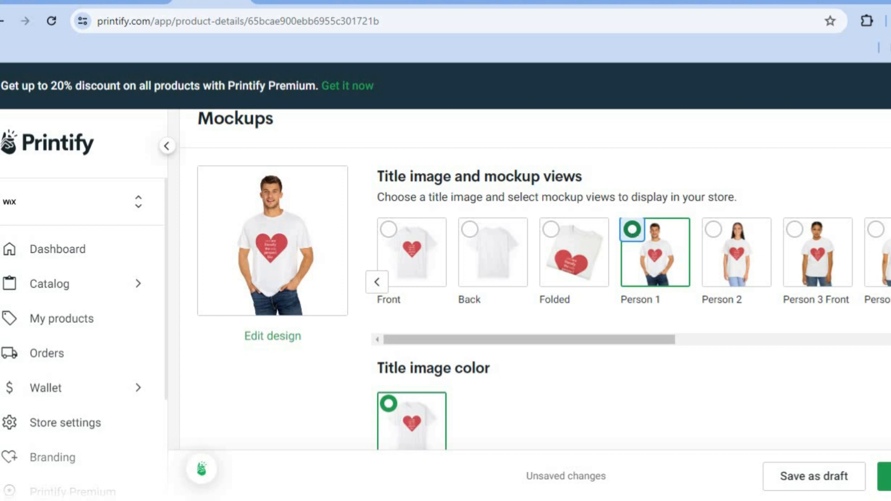
Publish the T-shirt to the Wix store and check its entry in the product list
scroll(533, 278, down, 10)
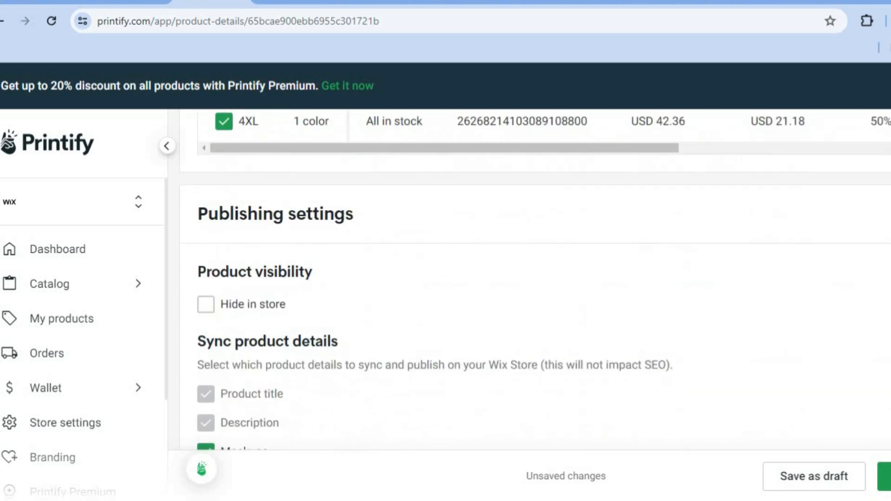
click(884, 477)
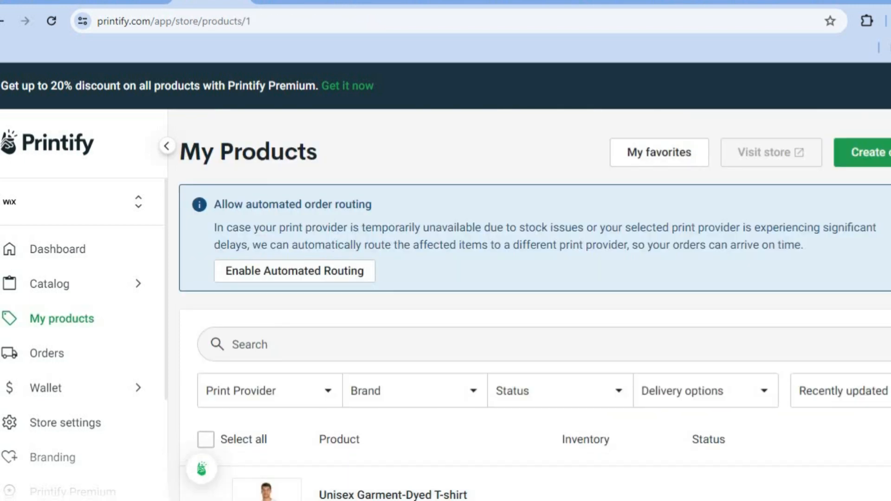
scroll(534, 302, down, 2)
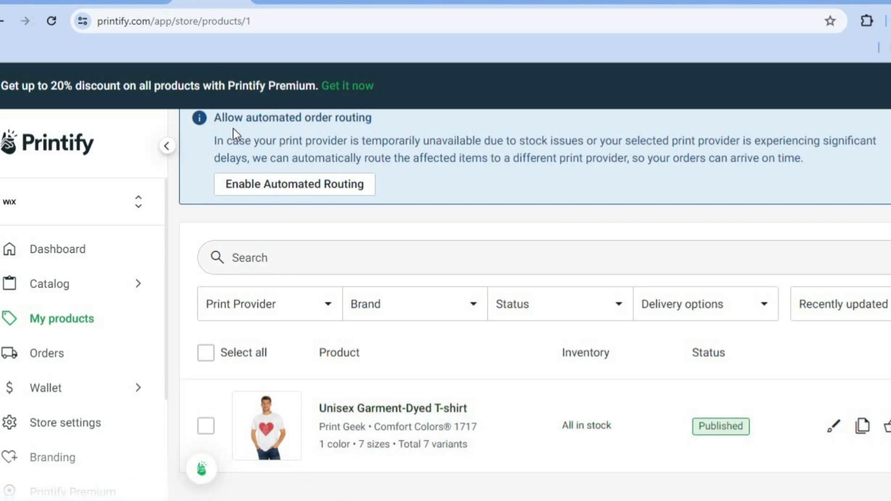
Switch to the Wix editor, go to the site's dashboard, and open the list of store products
click(274, 0)
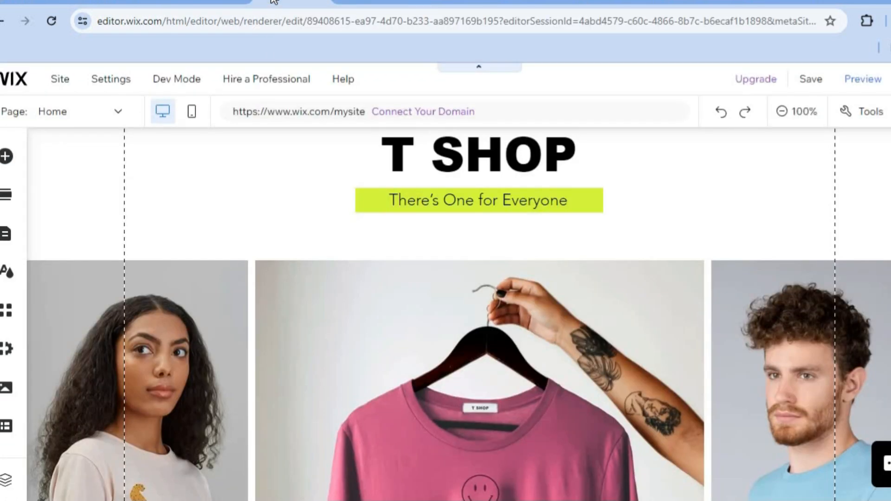
click(70, 86)
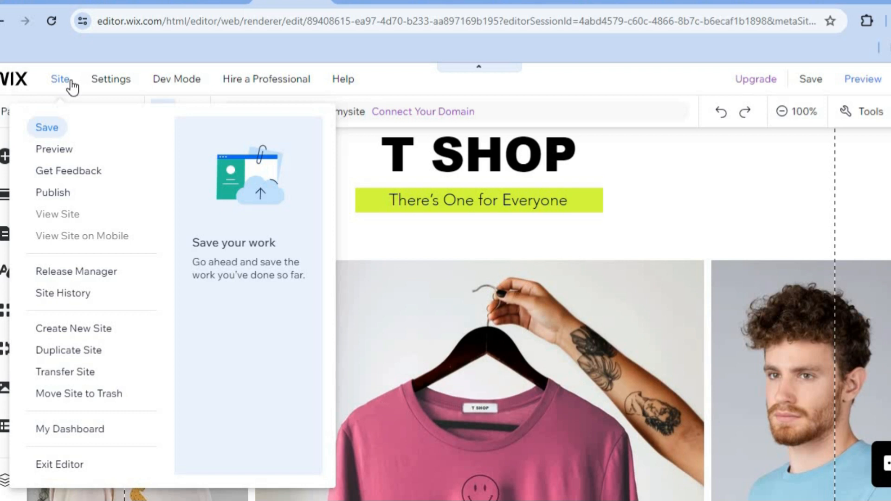
click(65, 429)
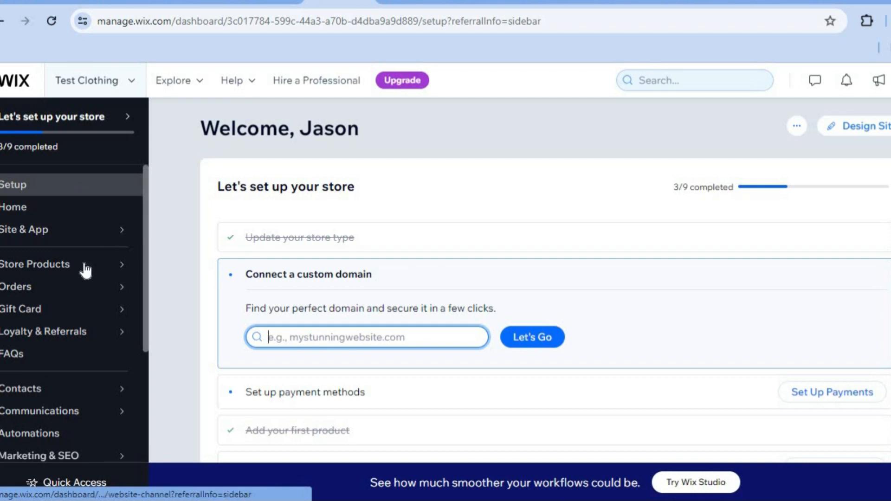
mouse_move(83, 269)
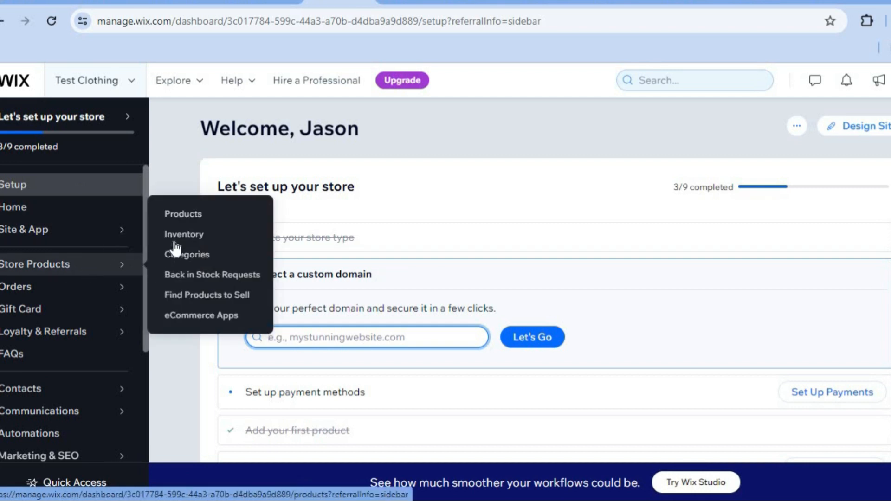
click(184, 221)
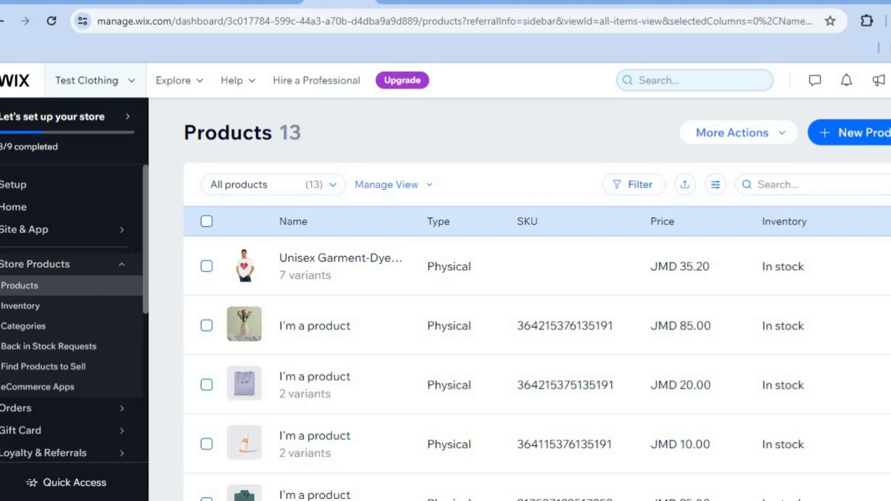
Delete all the sample products from the store, keeping only the Unisex Garment-Dyed T-shirt
scroll(456, 276, down, 1)
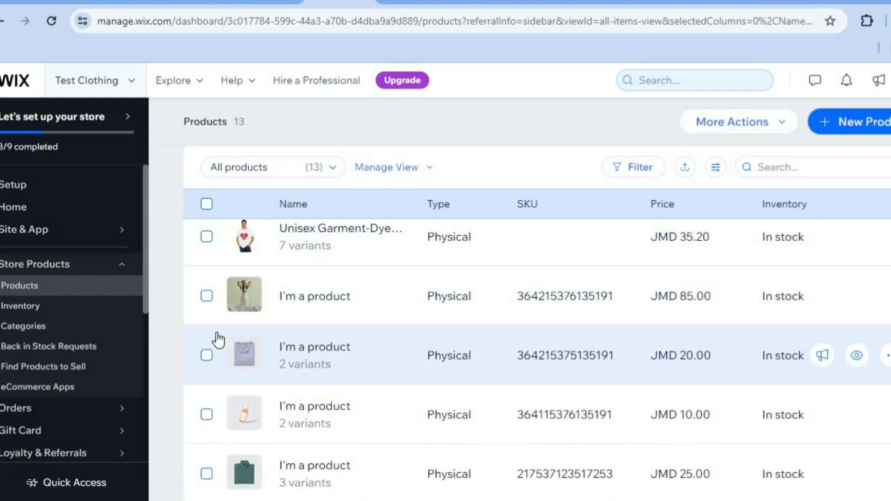
click(207, 205)
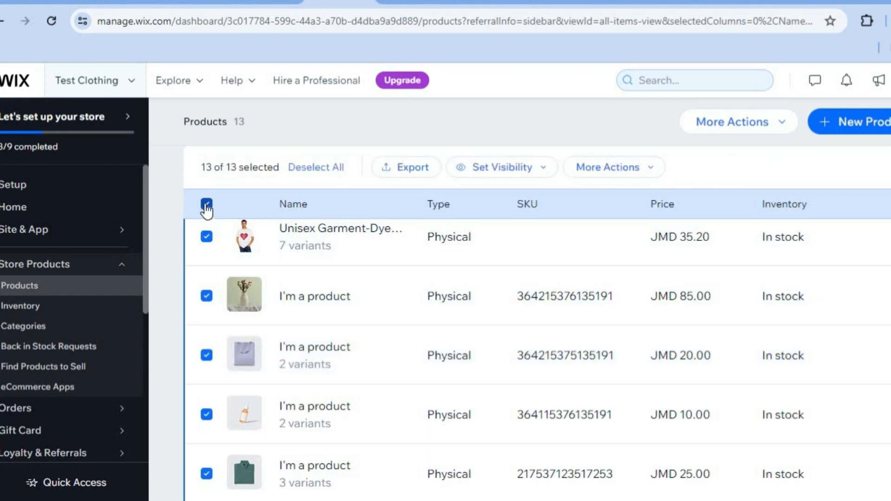
click(206, 238)
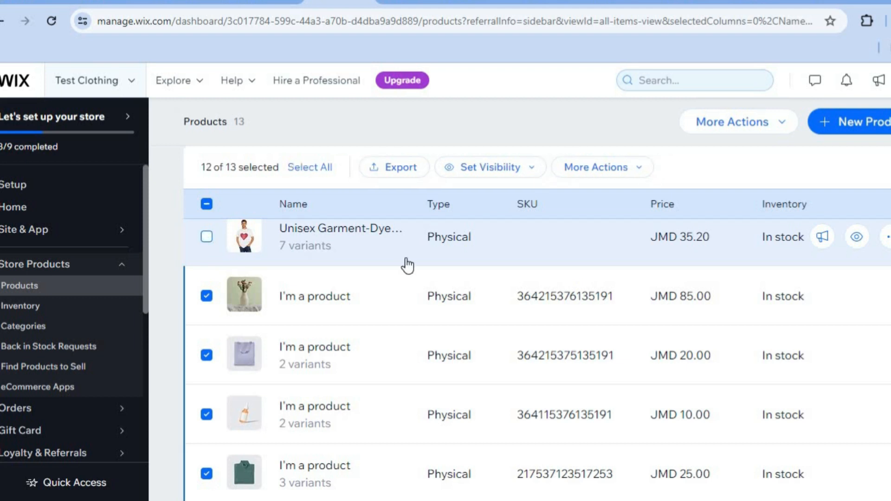
click(626, 170)
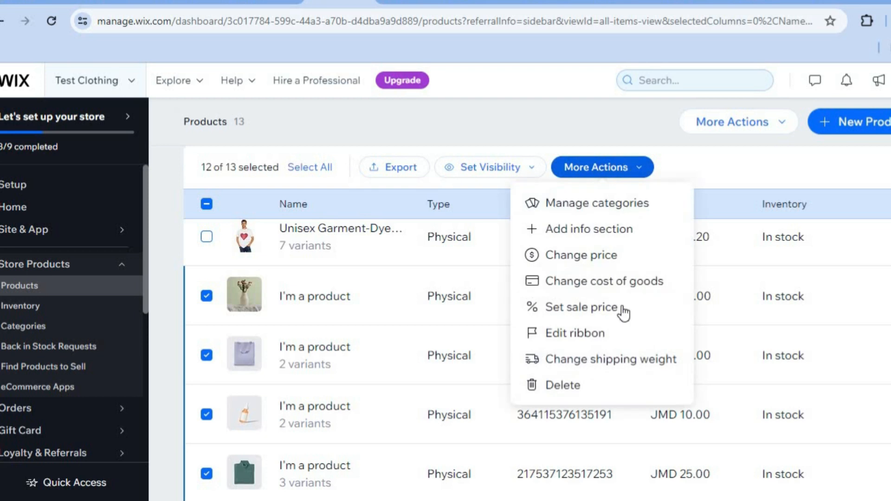
click(561, 394)
click(673, 363)
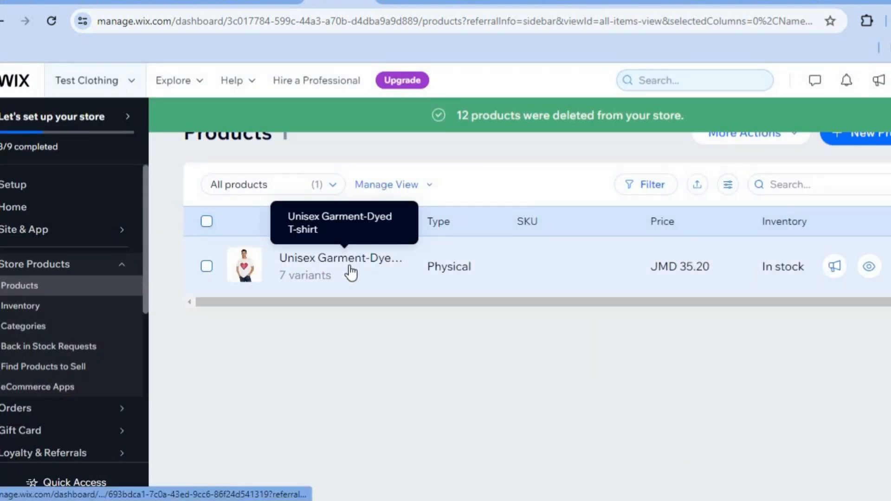
Open the Unisex Garment-Dyed T-shirt product for editing
click(890, 267)
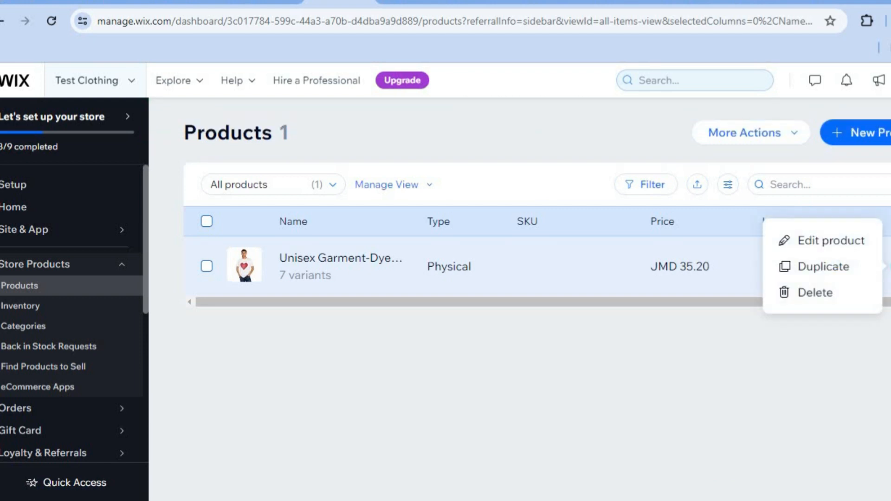
click(845, 240)
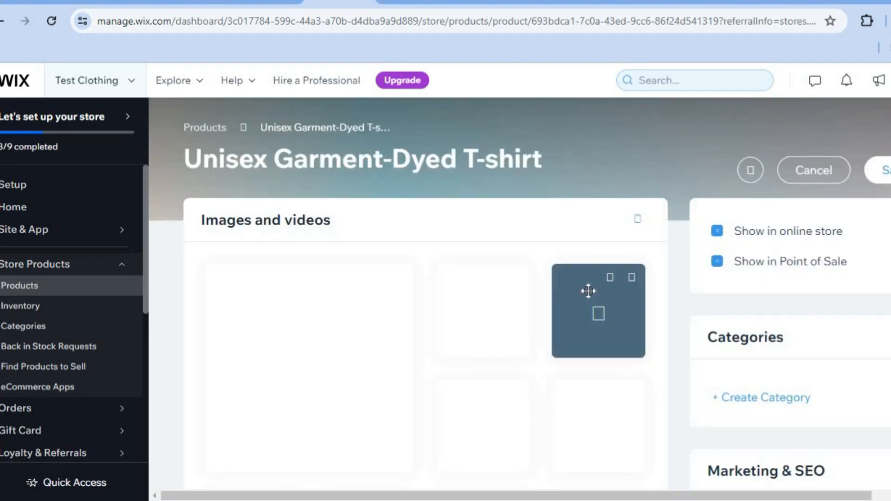
Review the T-shirt product's images, description, pricing, options, variants and pre-order settings, and return to the product list without saving
drag(588, 291, 606, 283)
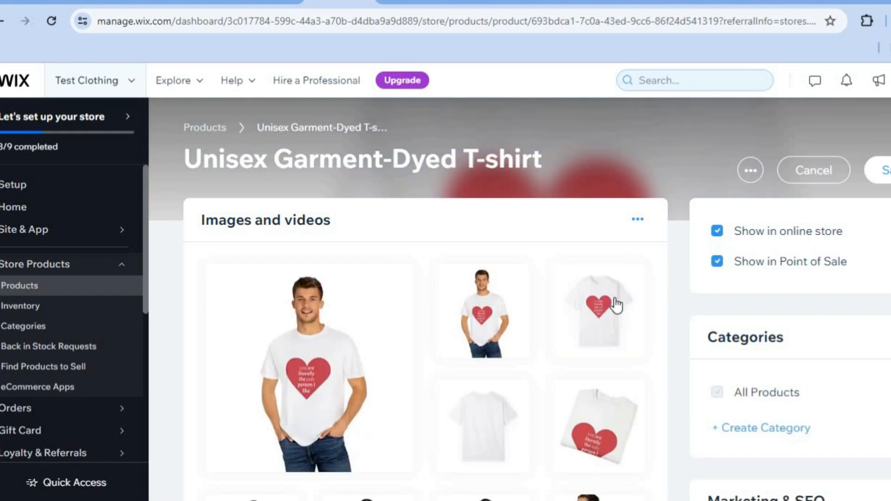
mouse_move(612, 284)
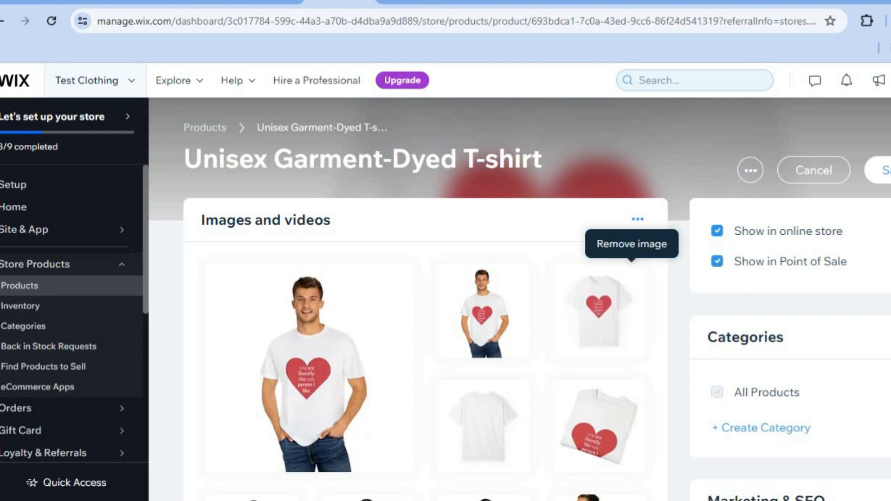
scroll(519, 299, down, 10)
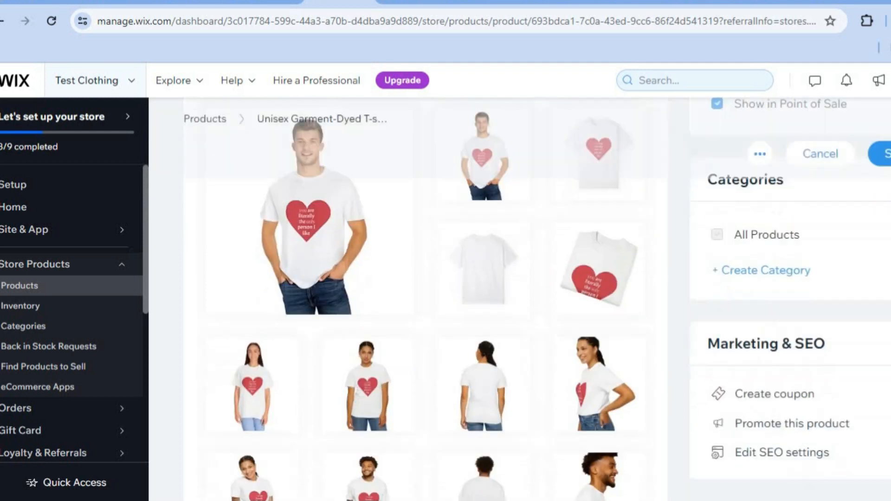
scroll(426, 325, down, 5)
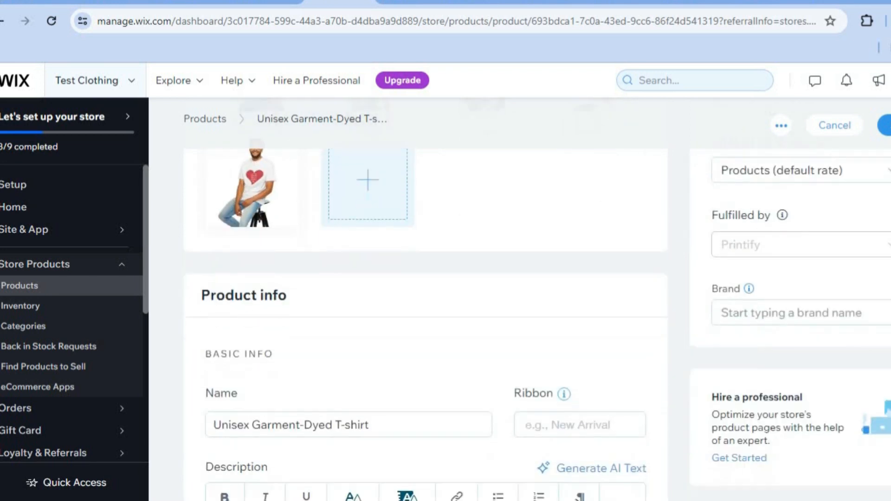
scroll(426, 325, down, 5)
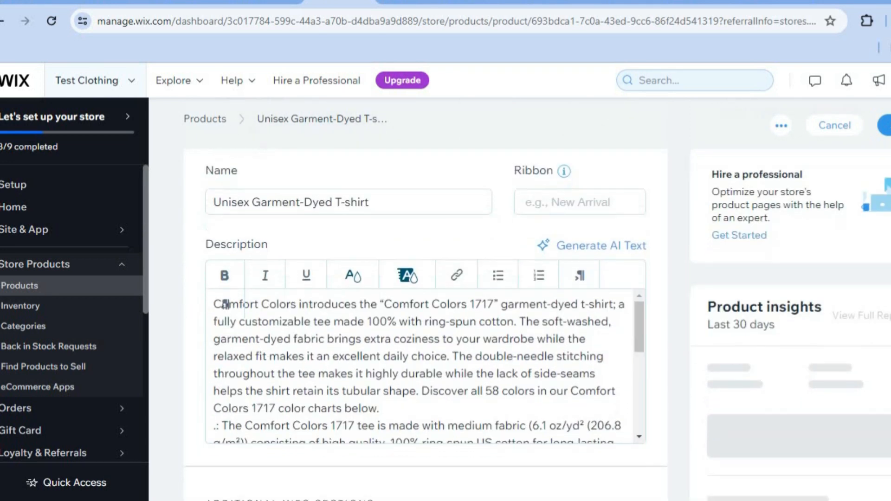
scroll(225, 158, down, 7)
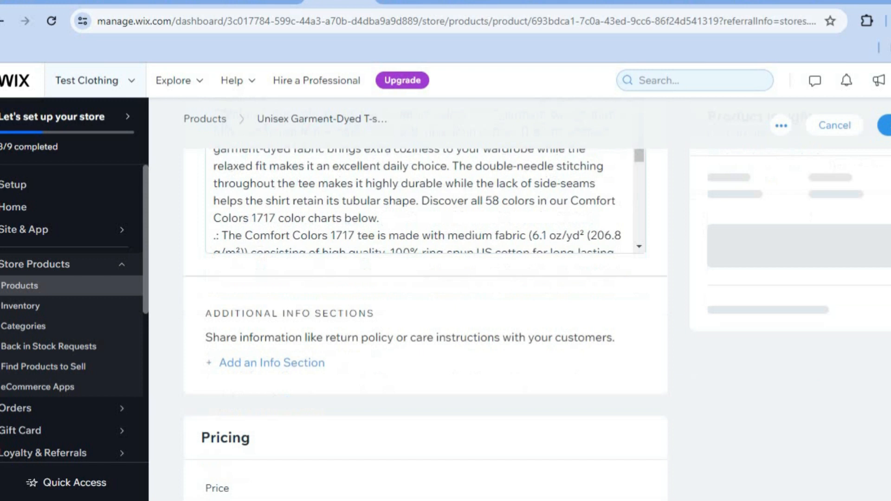
scroll(388, 266, down, 1)
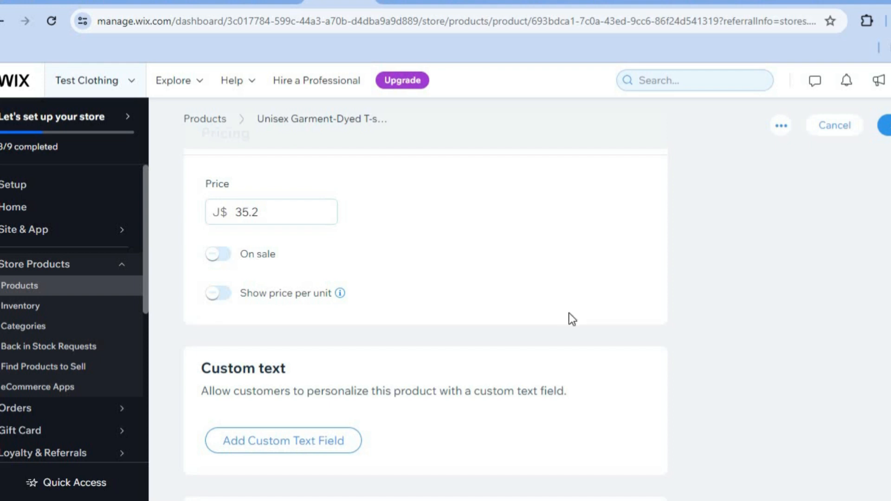
scroll(426, 316, down, 10)
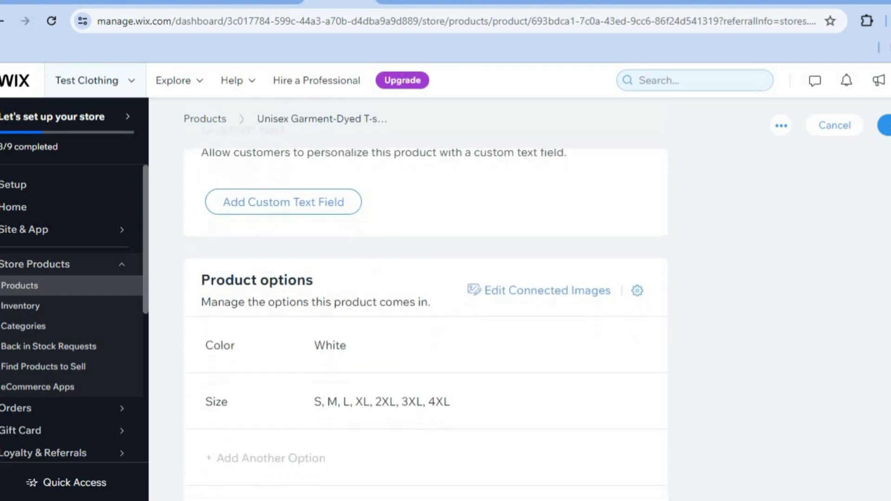
scroll(426, 316, down, 10)
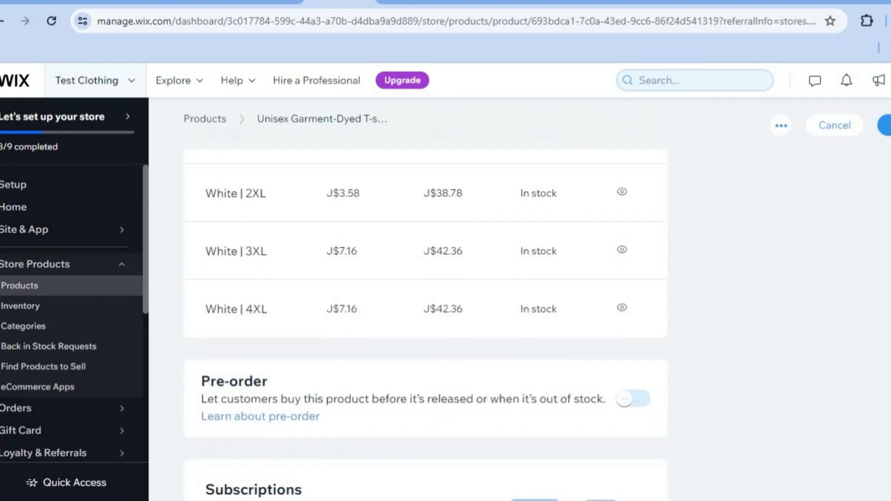
scroll(426, 315, up, 1)
scroll(426, 316, down, 3)
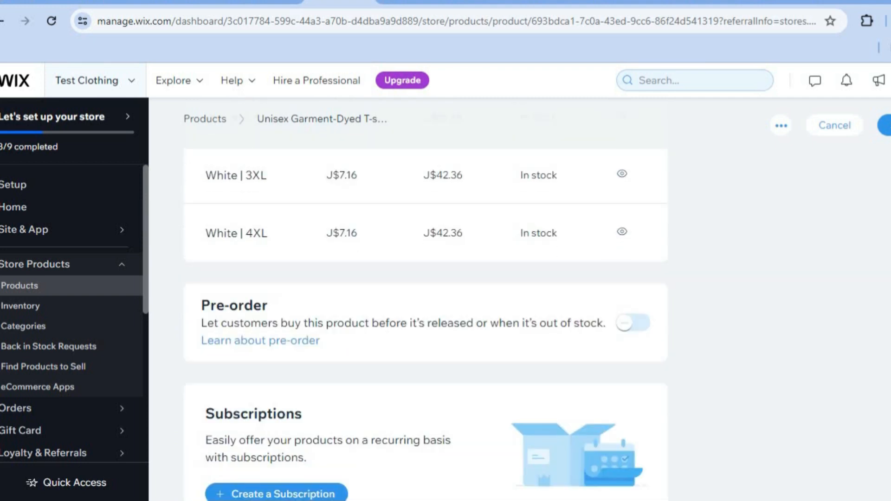
scroll(426, 316, up, 20)
scroll(426, 316, up, 4)
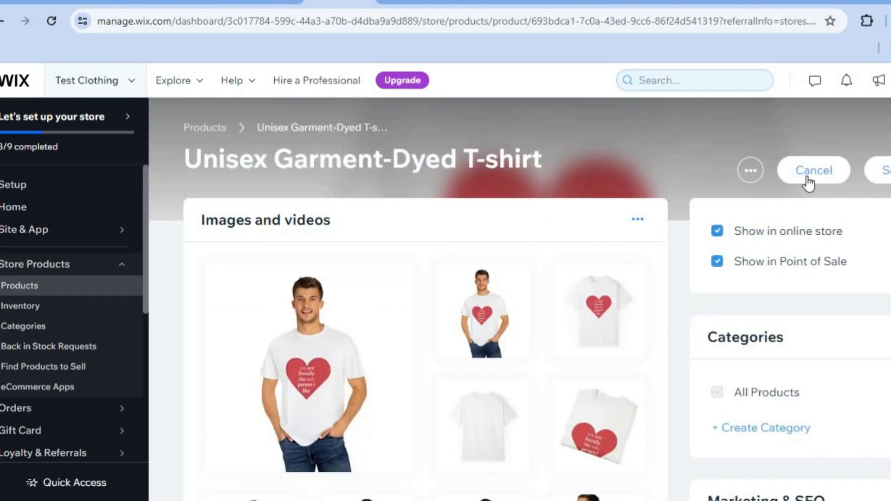
click(807, 177)
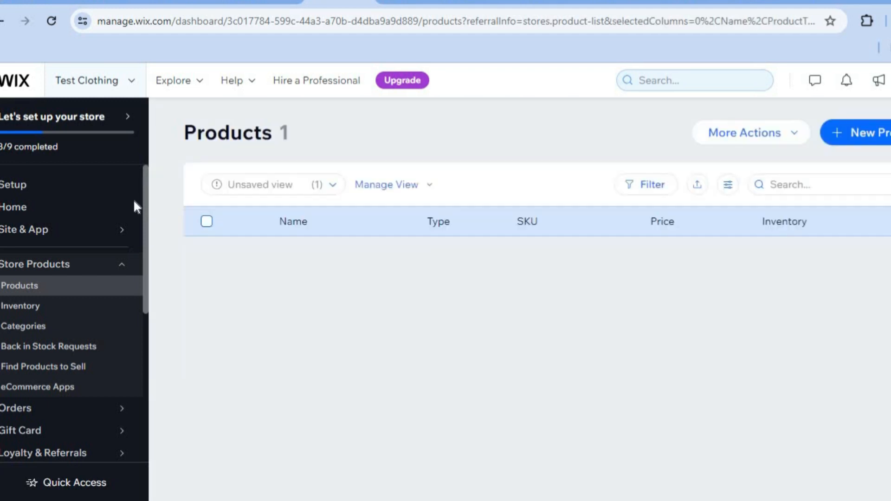
Open the store's Payments page under Billing & Payments and go to the management of its payment methods
drag(144, 208, 149, 330)
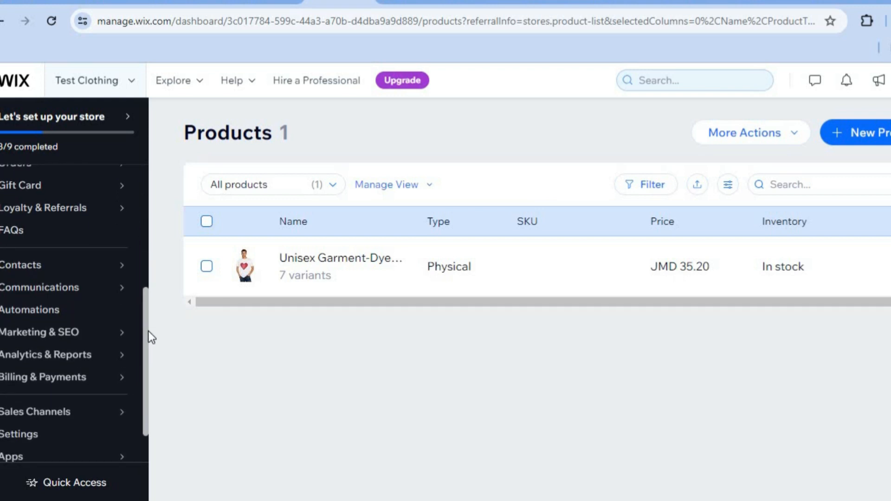
mouse_move(87, 390)
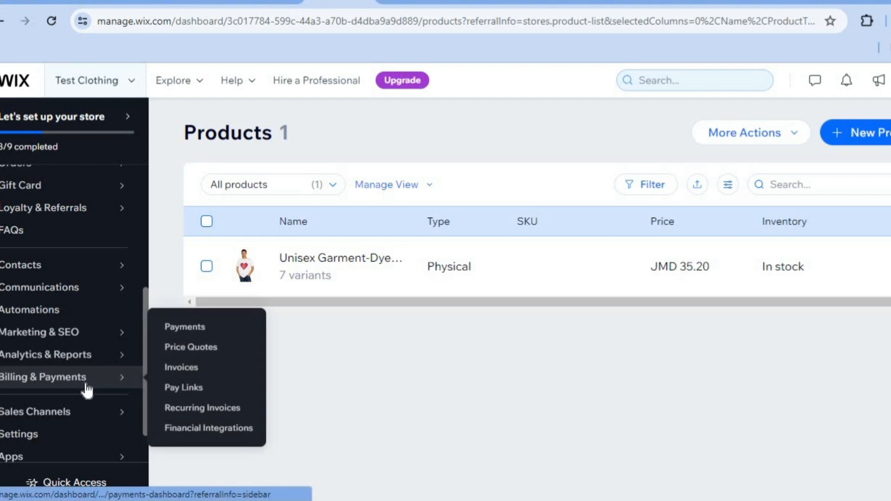
click(186, 330)
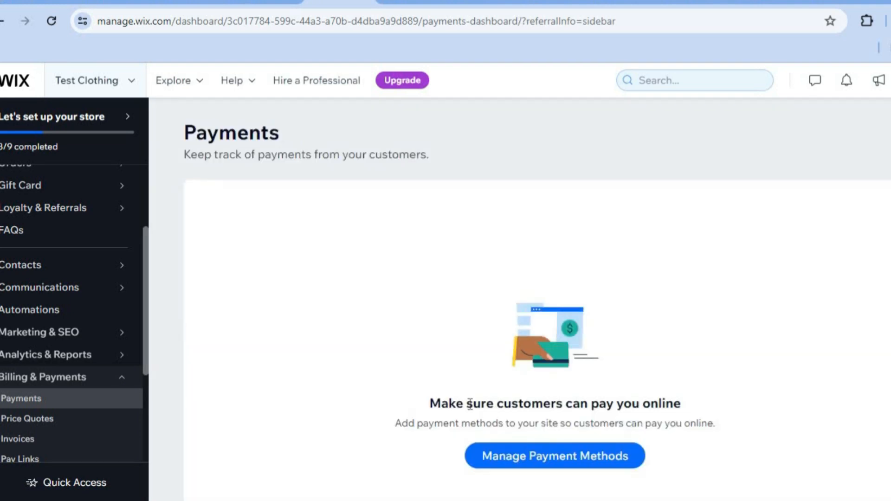
click(533, 455)
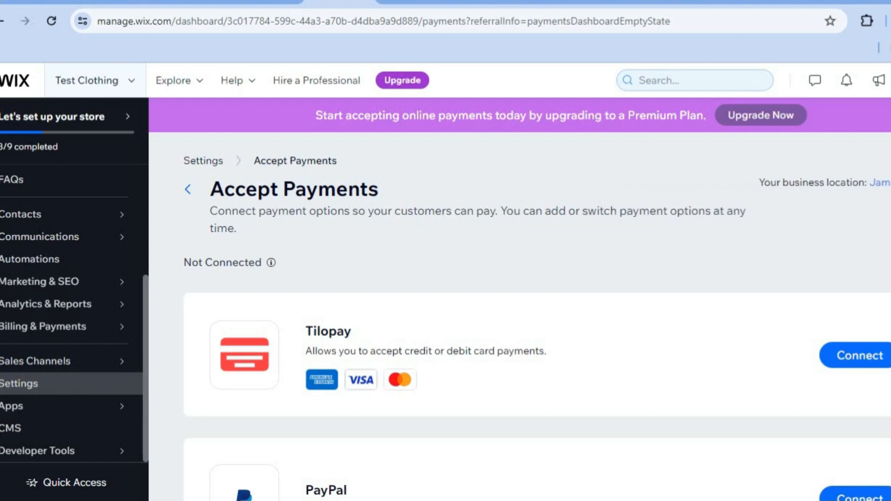
Review the payment providers offered for the store, including the additional payment options, and return to the Accept Payments page
scroll(538, 322, down, 3)
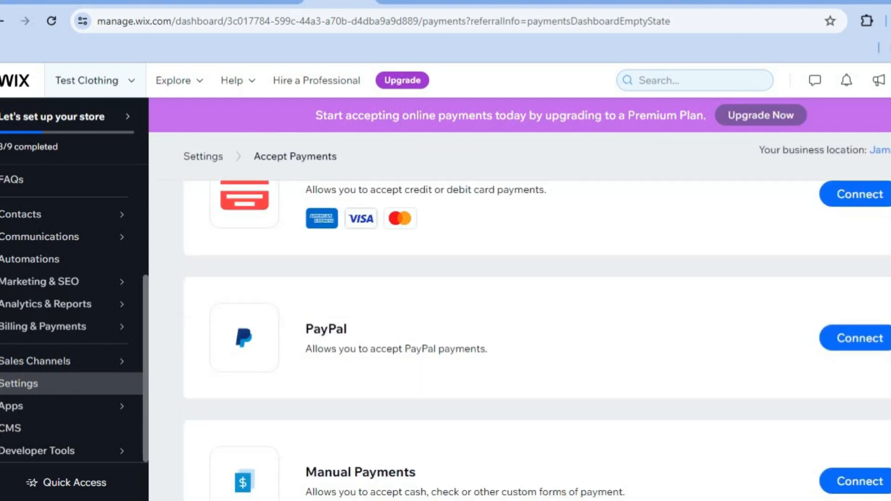
scroll(537, 322, down, 2)
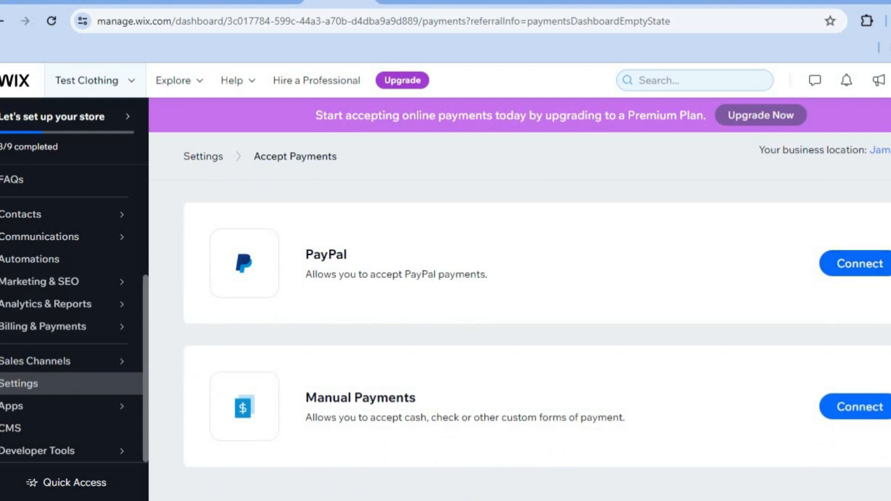
scroll(538, 322, down, 1)
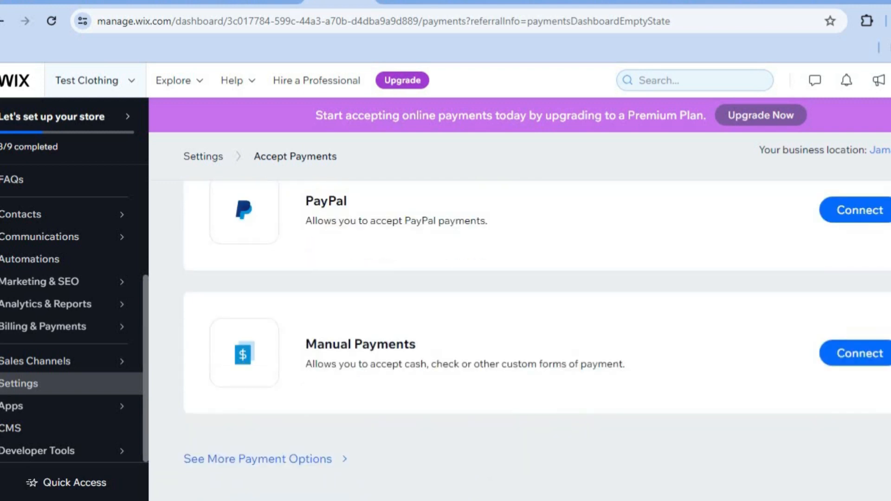
click(284, 460)
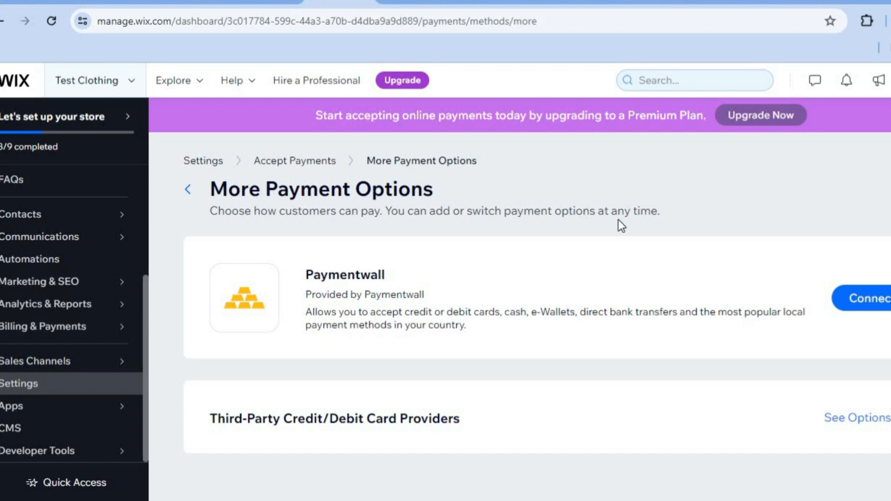
click(186, 191)
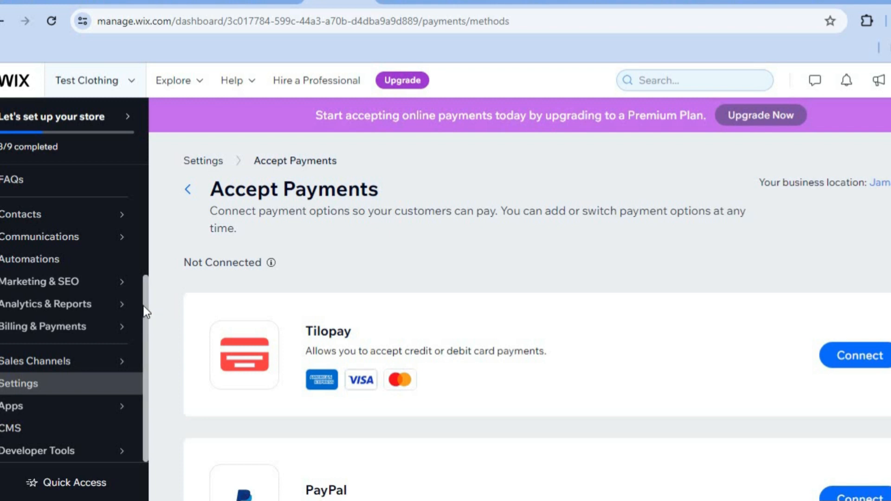
Go to the store's Setup page and open the site design in the editor
drag(146, 305, 145, 179)
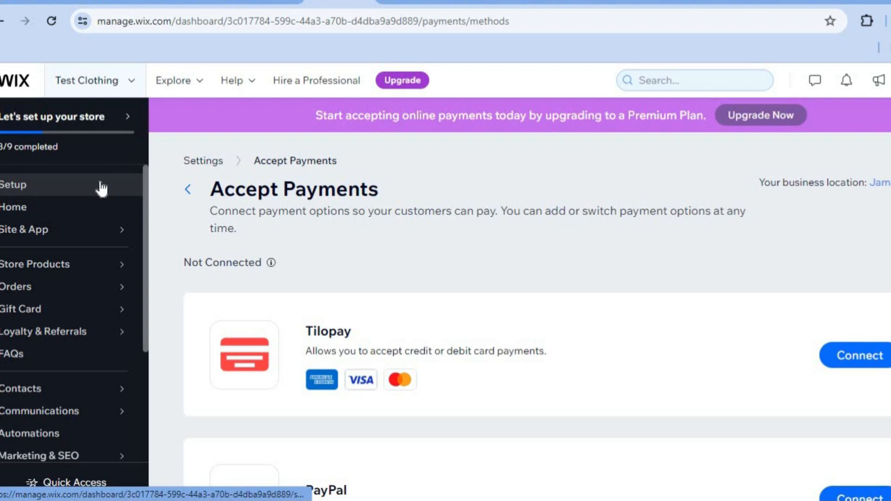
click(89, 191)
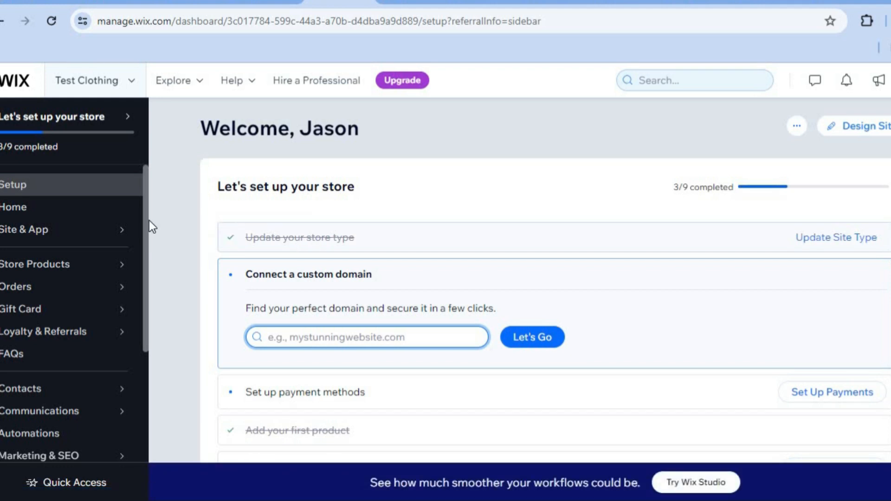
click(872, 132)
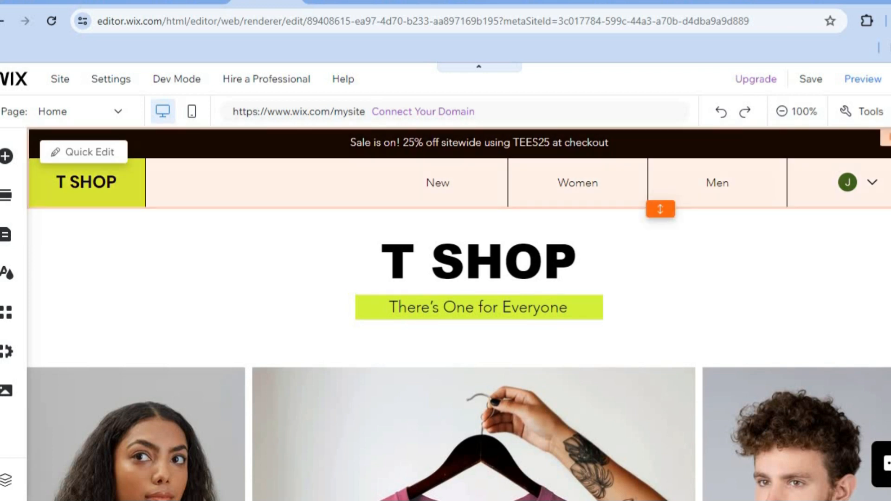
Look over the home page's Welcome section and its Quick Edit content, and return to the full-size editing view
scroll(565, 263, down, 4)
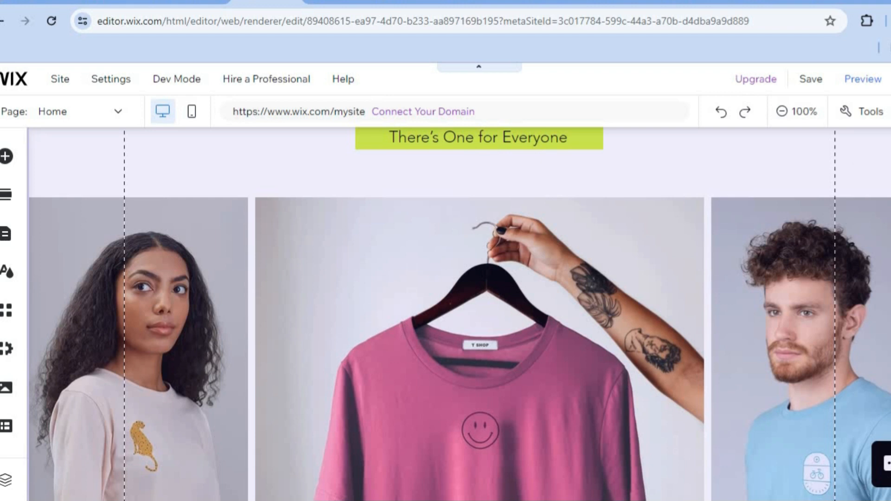
scroll(458, 314, up, 1)
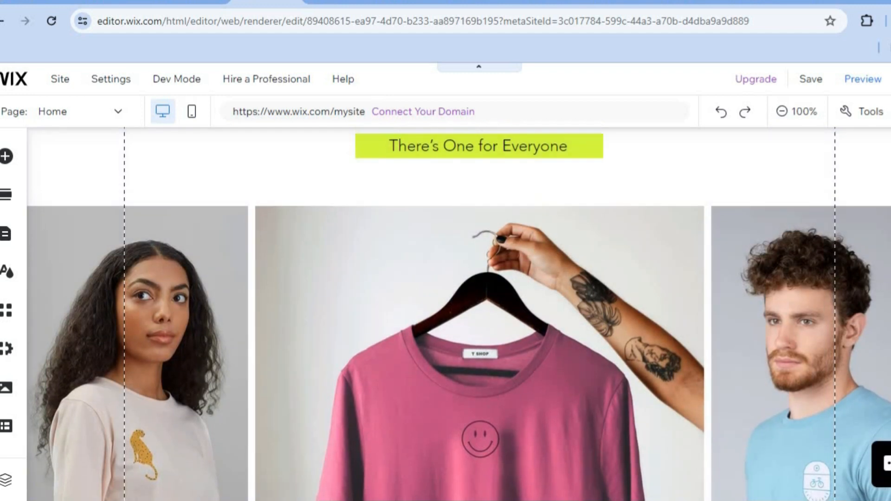
scroll(443, 274, up, 4)
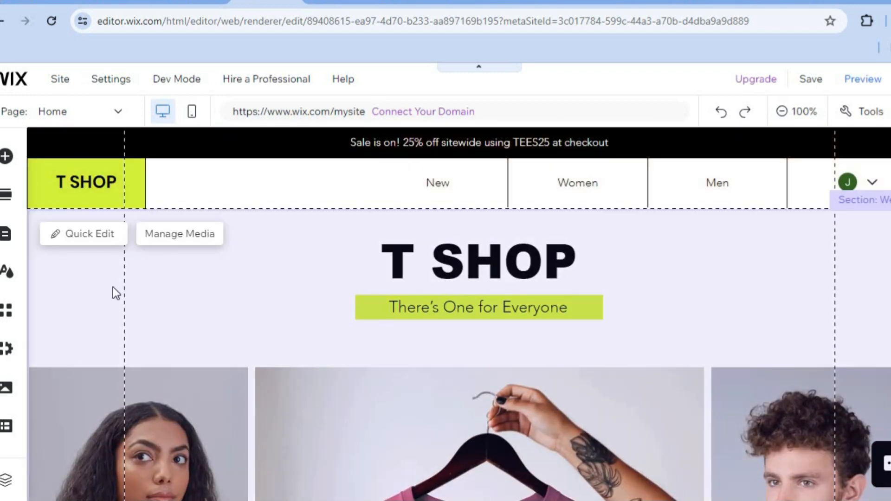
click(98, 237)
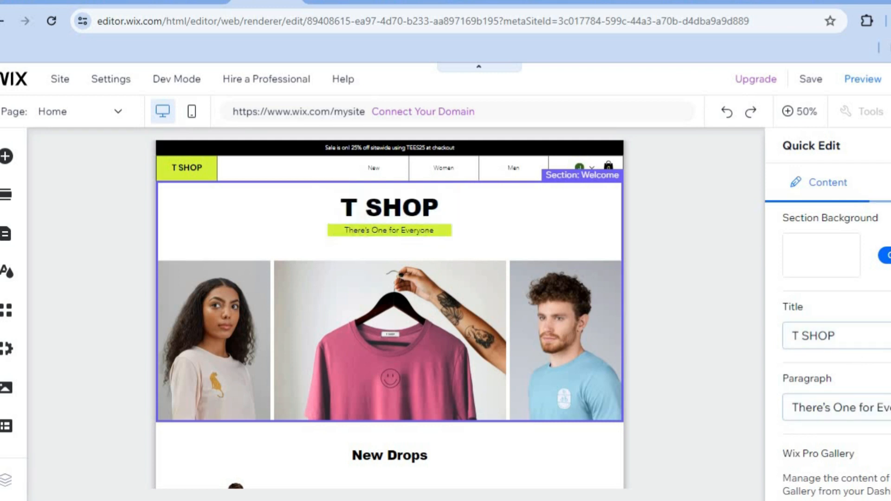
click(799, 111)
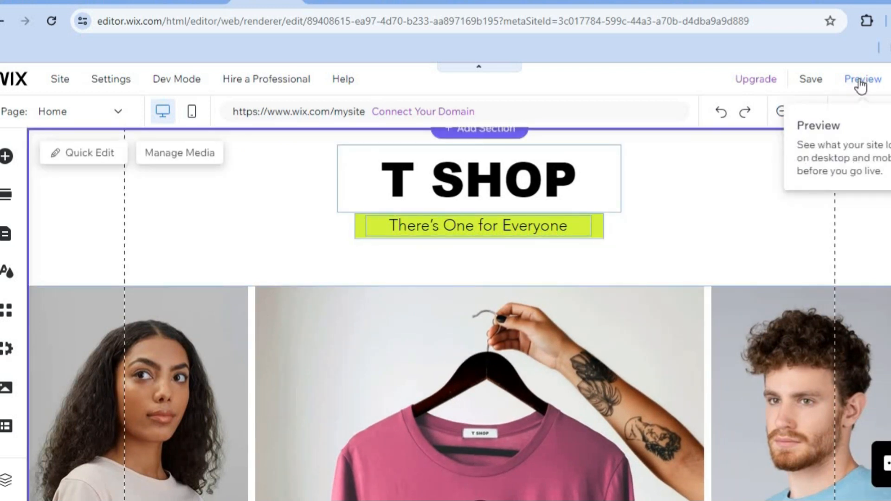
Preview the site and find the Unisex Garment-Dyed T-shirt on the home page
click(859, 80)
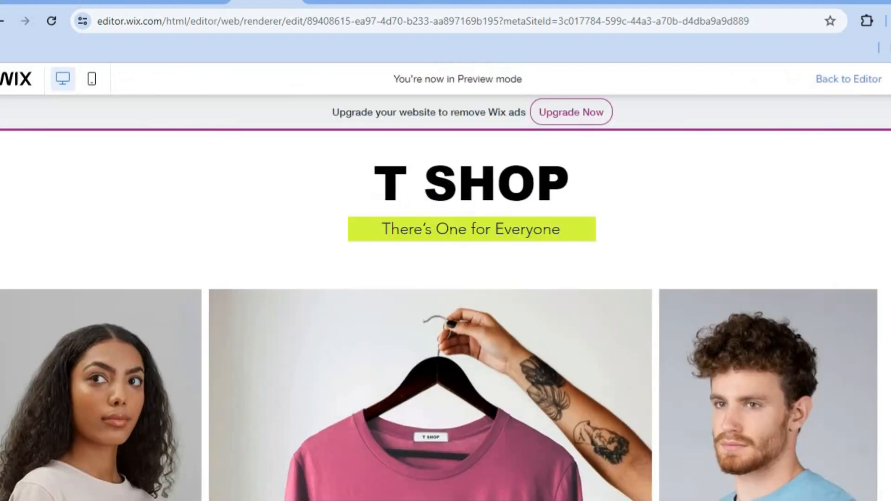
scroll(472, 316, down, 10)
scroll(365, 345, down, 3)
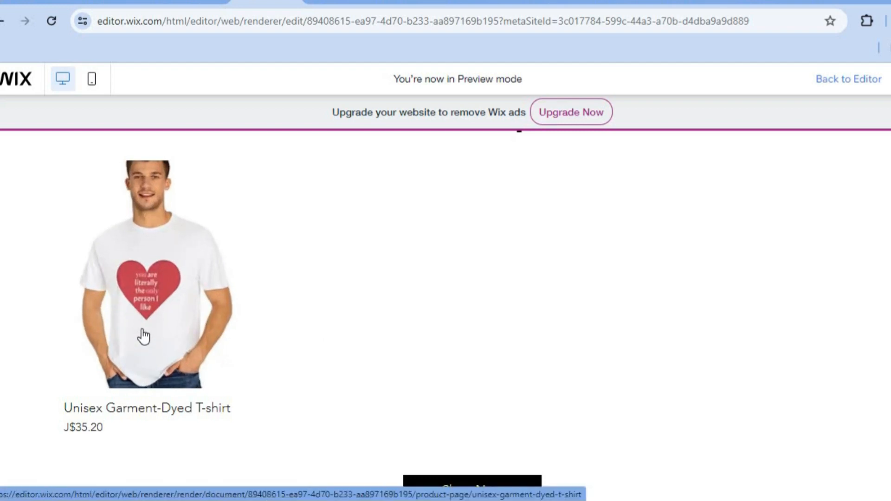
Open the Unisex Garment-Dyed T-shirt's product page in the preview and examine its images, color and size options, and description
click(159, 387)
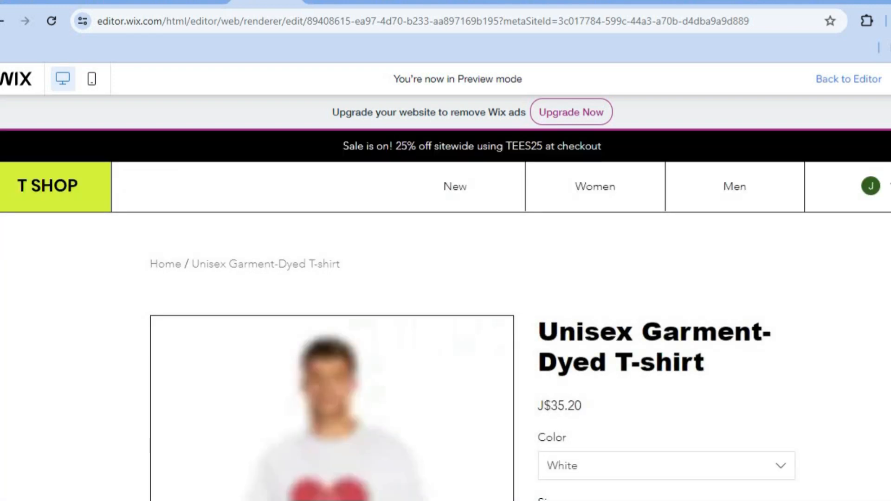
scroll(446, 315, down, 6)
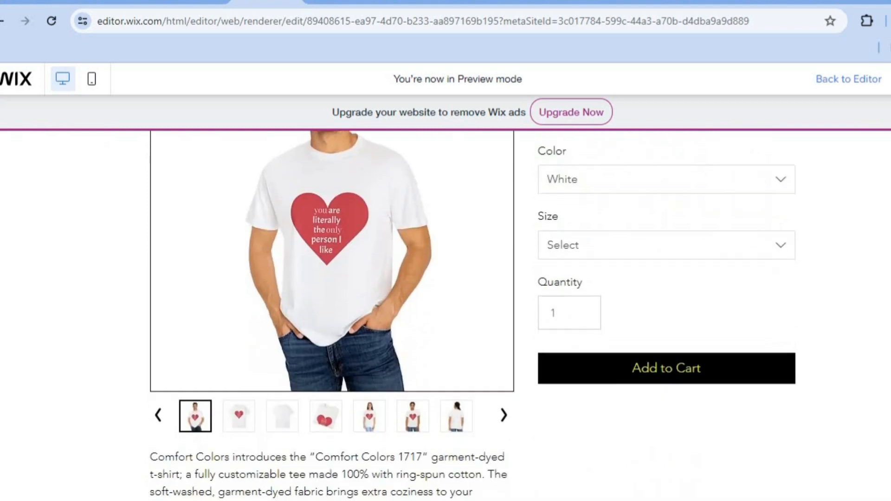
scroll(445, 315, down, 11)
scroll(445, 315, up, 2)
scroll(445, 316, up, 10)
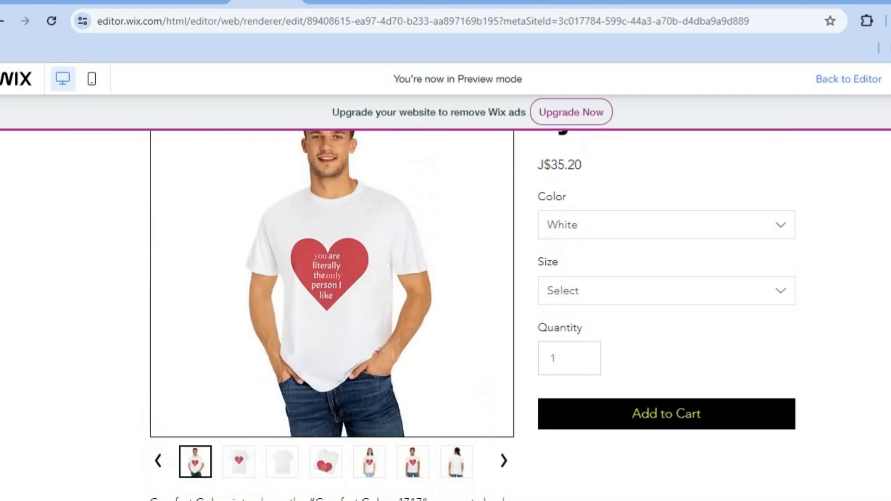